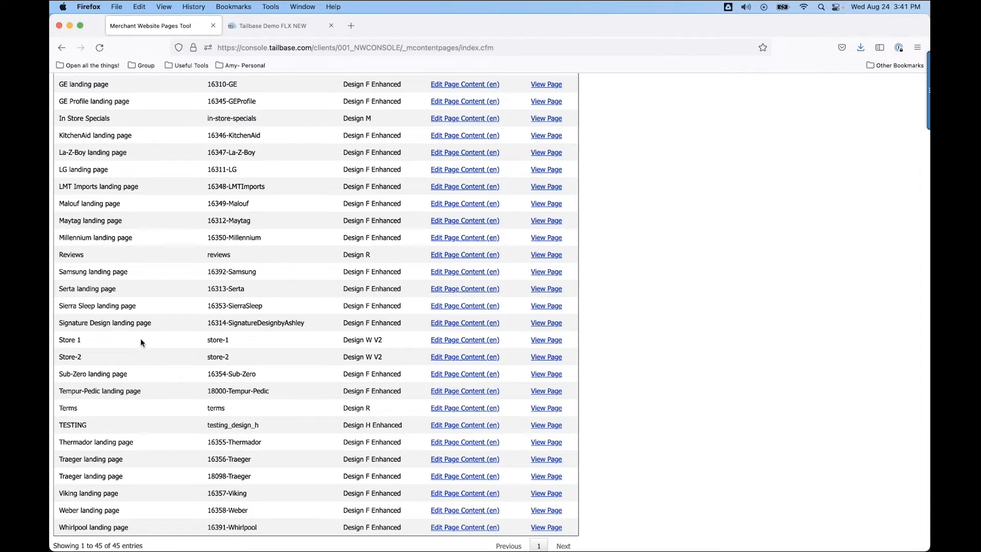
# Open the In Store Specials page's English content for editing and look over its introduction and clearance category fields.
pyautogui.scroll(-1, 199, 463)
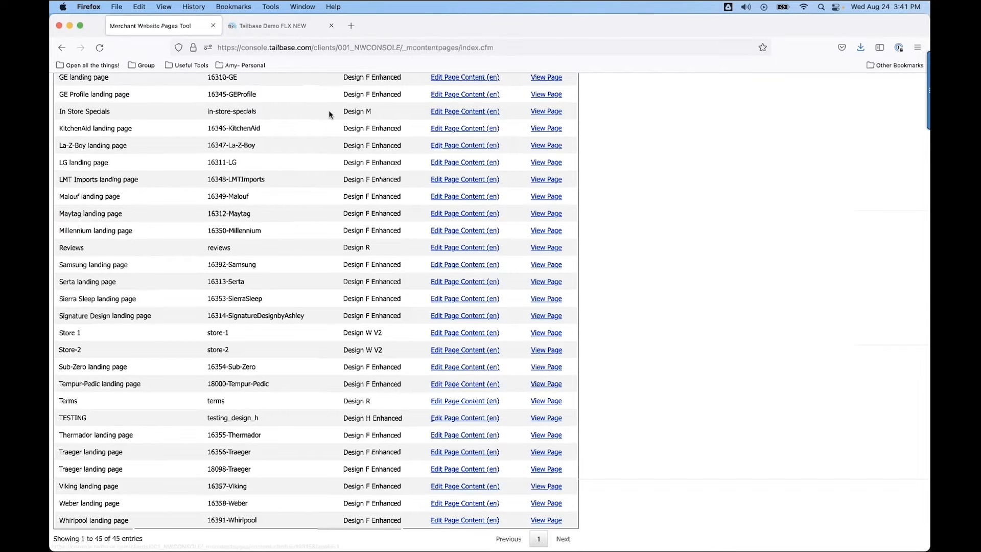
pyautogui.click(452, 112)
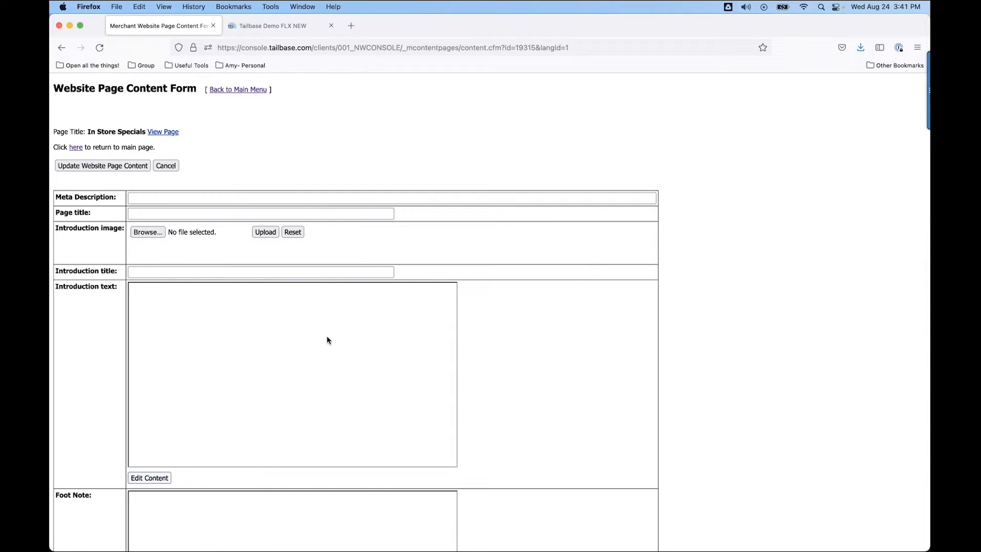
pyautogui.scroll(-1, 289, 372)
pyautogui.scroll(-10, 290, 376)
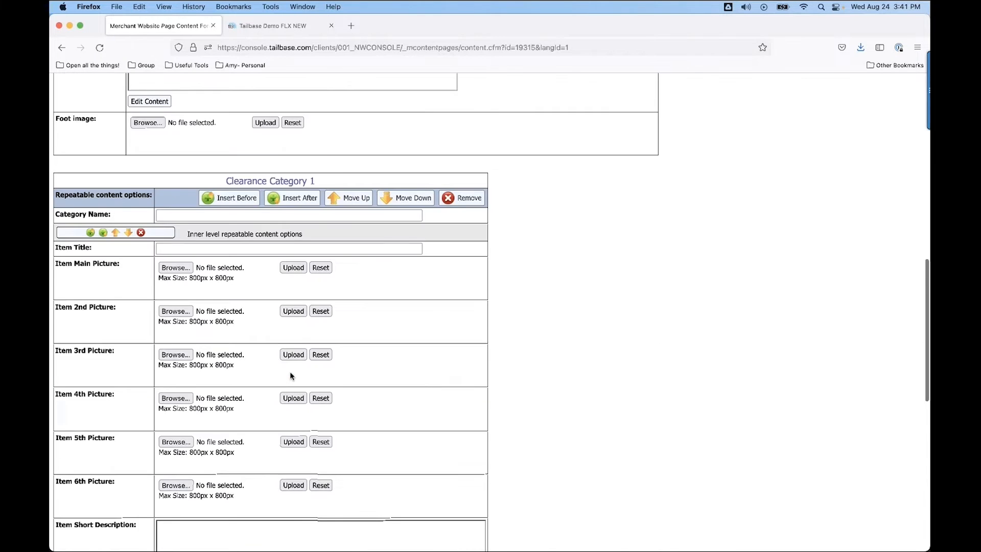
pyautogui.scroll(2, 289, 376)
pyautogui.scroll(12, 290, 372)
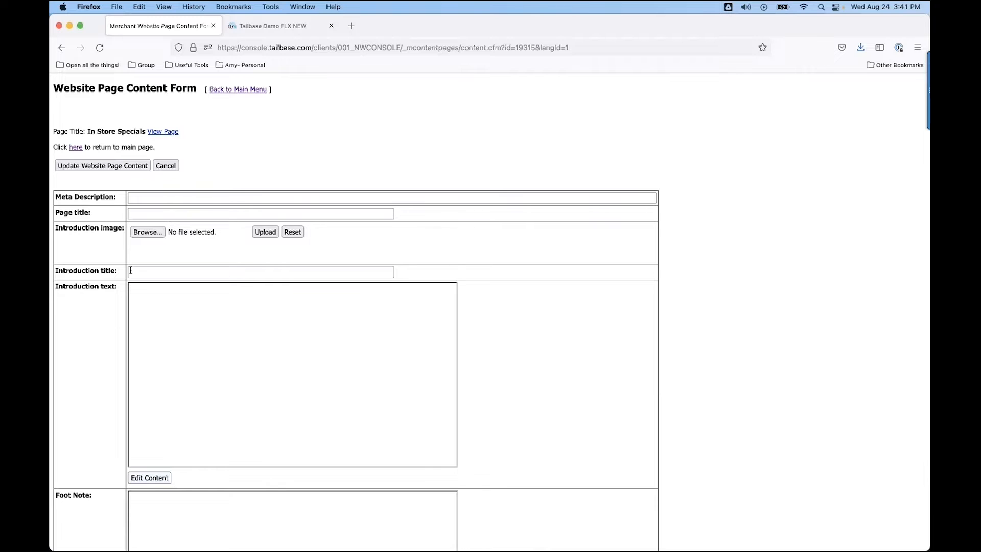
pyautogui.scroll(-10, 185, 437)
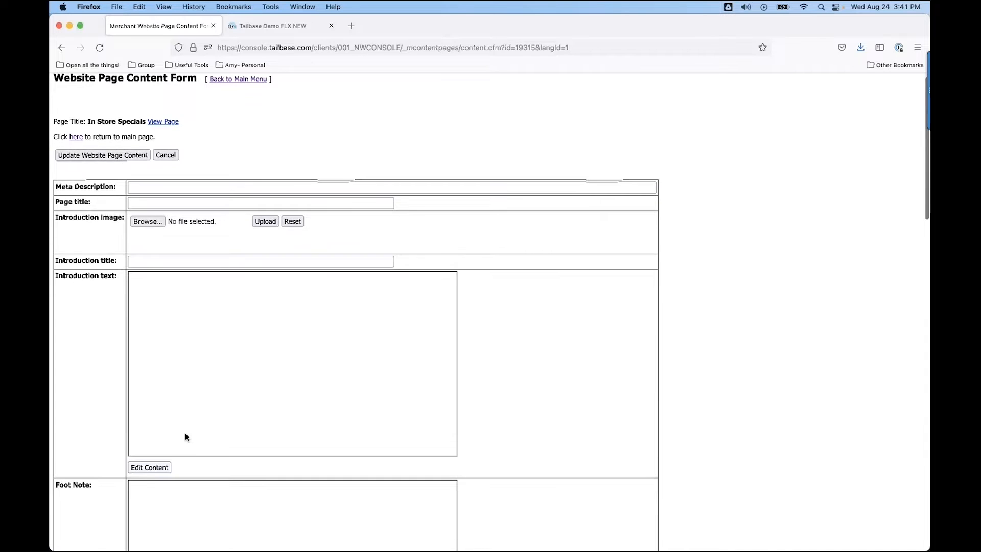
pyautogui.scroll(-12, 185, 436)
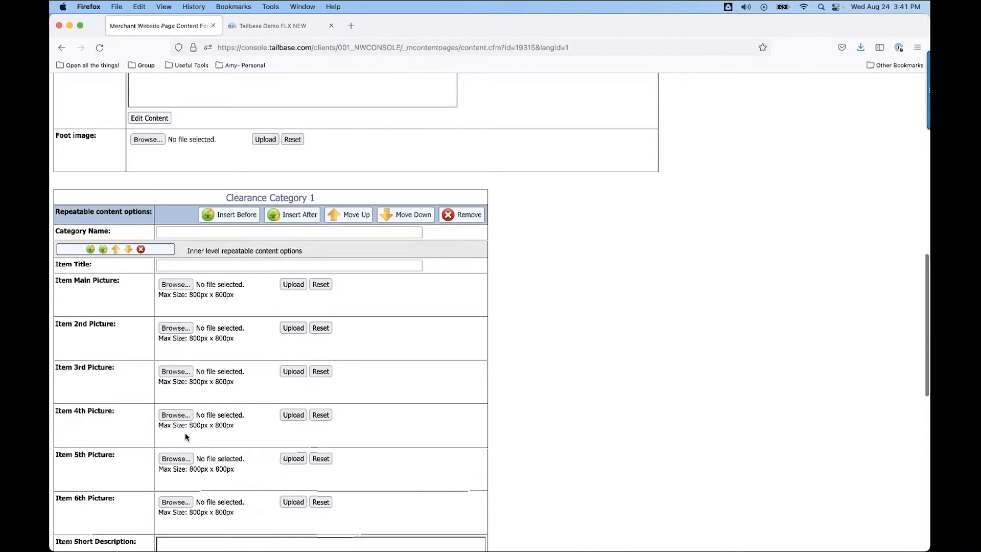
pyautogui.scroll(20, 236, 256)
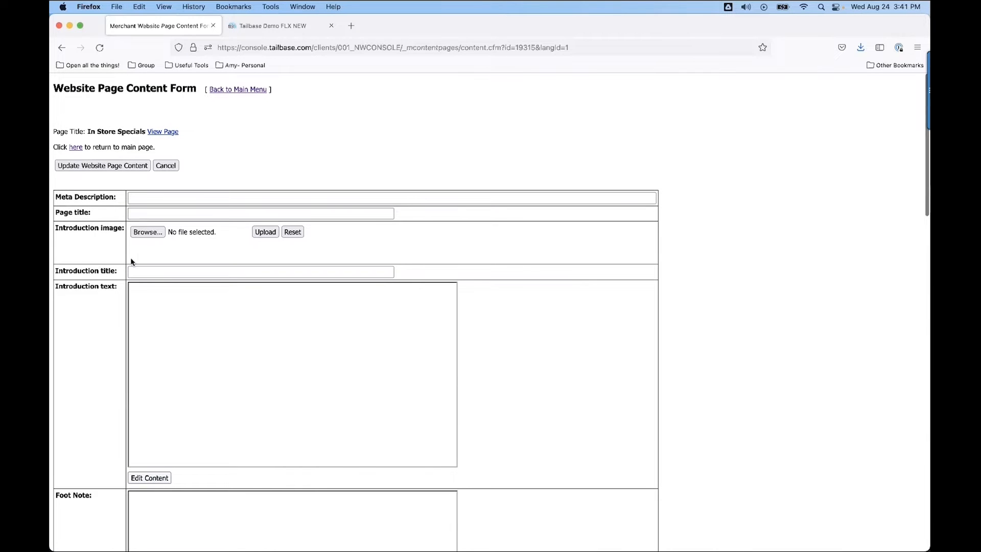
# Set the page's introduction title to "In Store Specials".
pyautogui.click(150, 275)
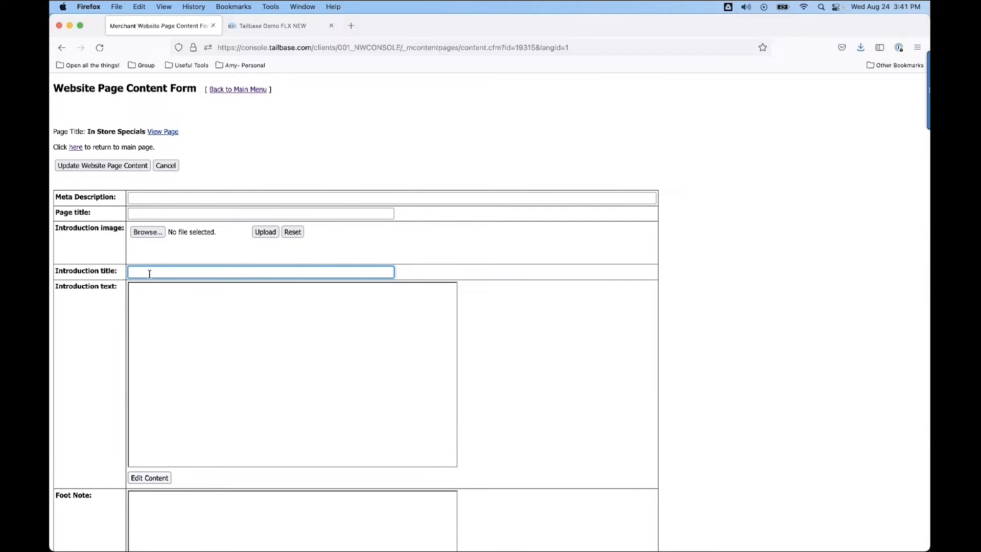
pyautogui.write('In')
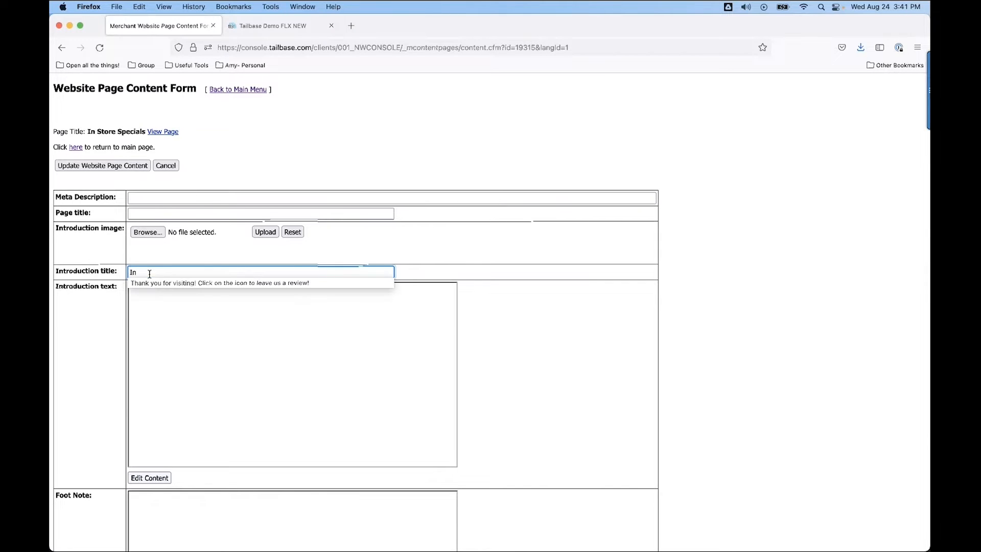
pyautogui.write(' Store ')
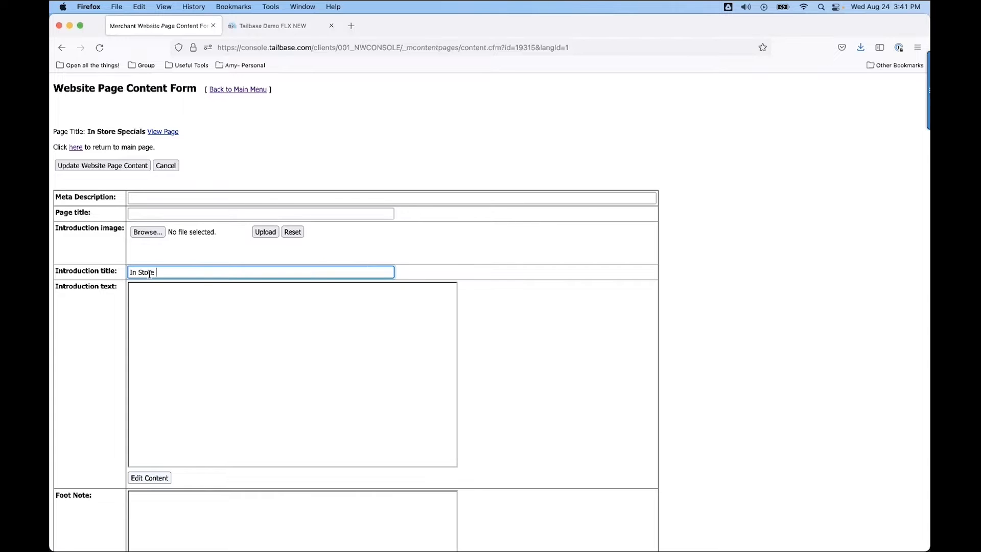
pyautogui.write('Specials')
pyautogui.click(170, 315)
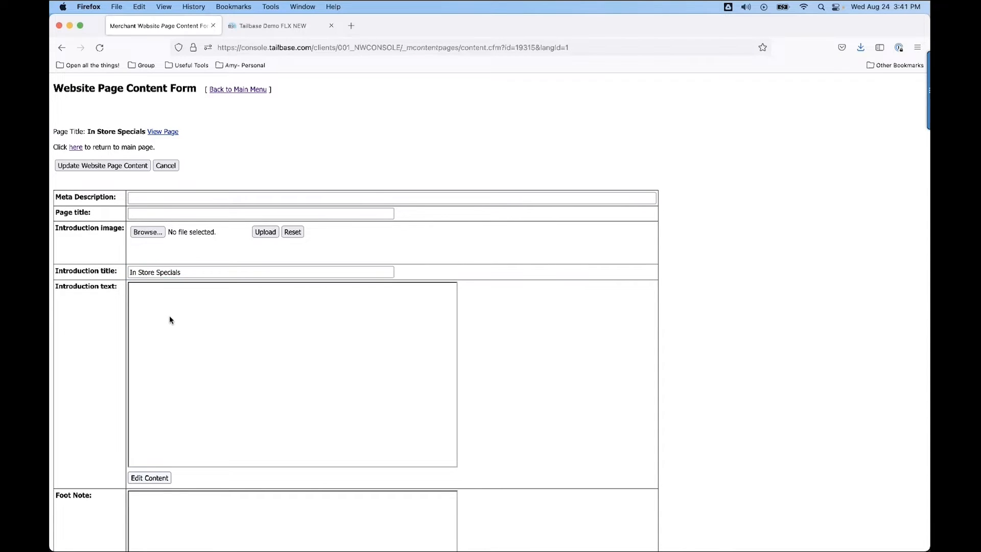
# Open the introduction text for editing and enter "Come in today to see what is available!".
pyautogui.click(143, 479)
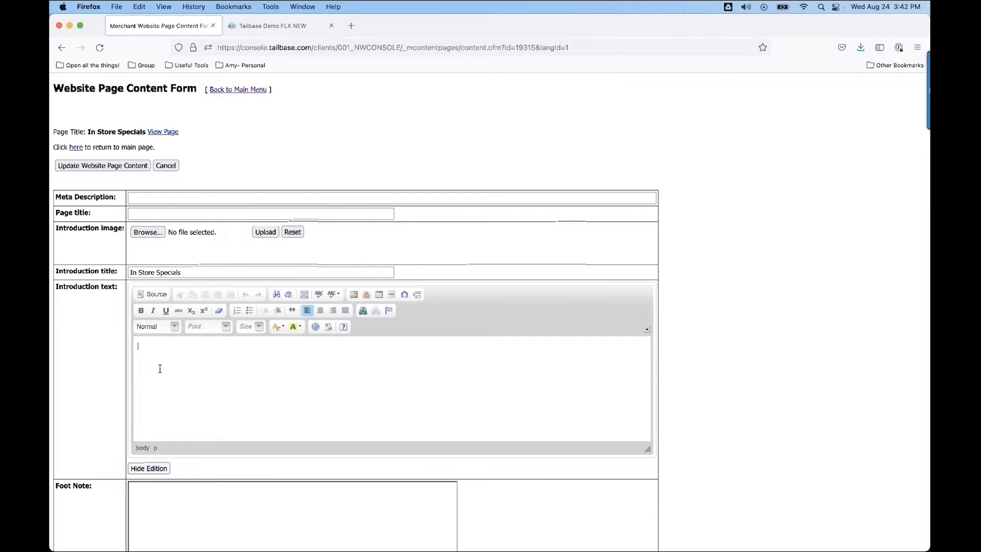
pyautogui.write('Comne in today to see what is available!')
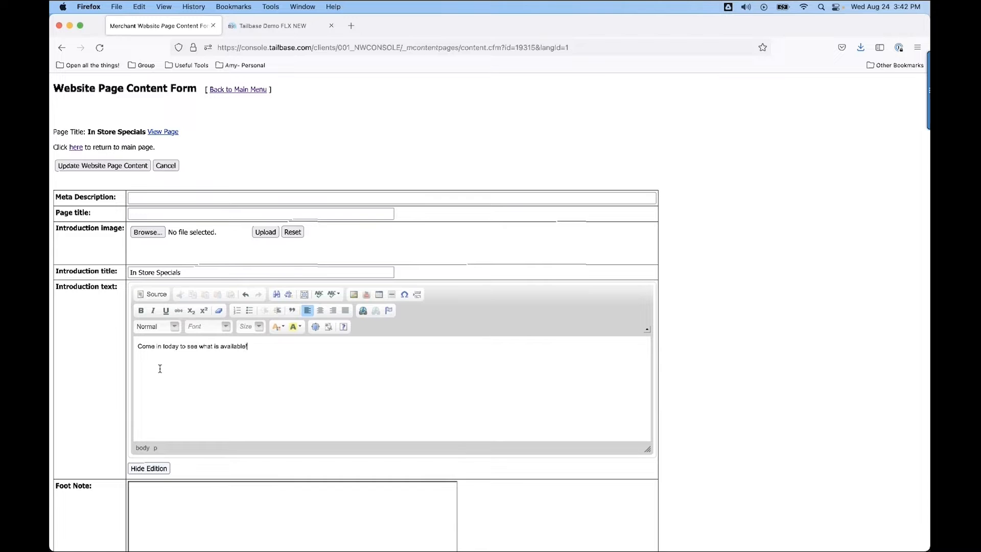
# Name the first clearance category "Children's Toys".
pyautogui.scroll(-3, 244, 422)
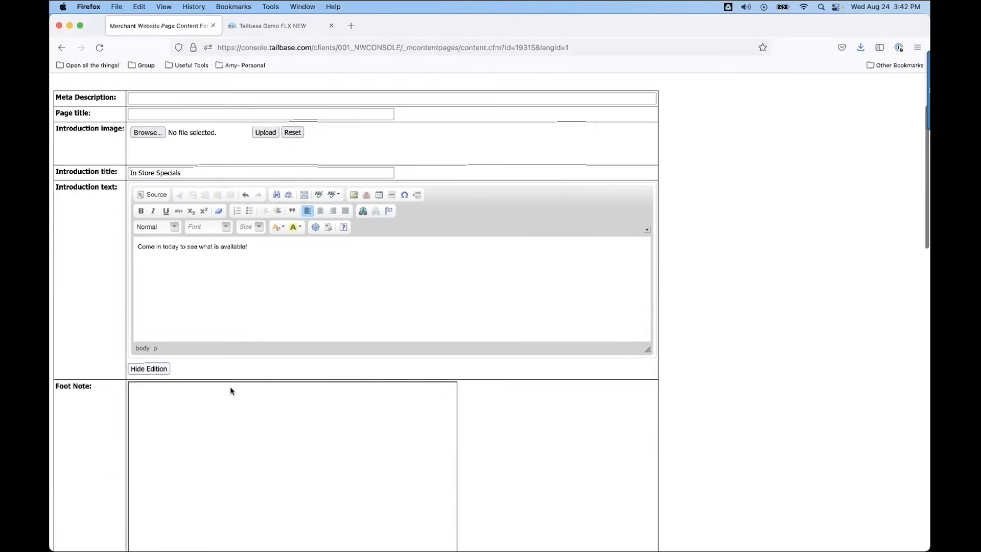
pyautogui.scroll(-10, 230, 391)
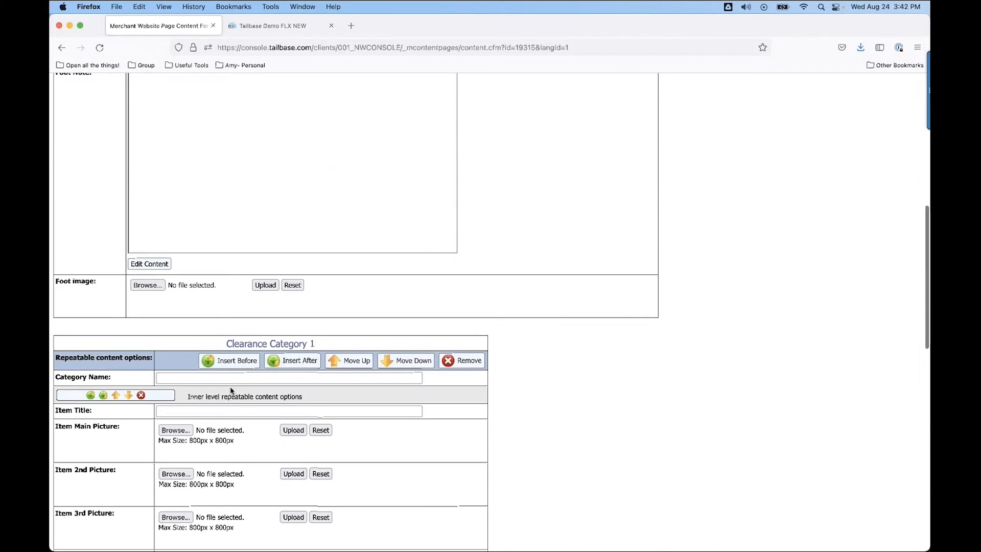
pyautogui.scroll(-3, 230, 390)
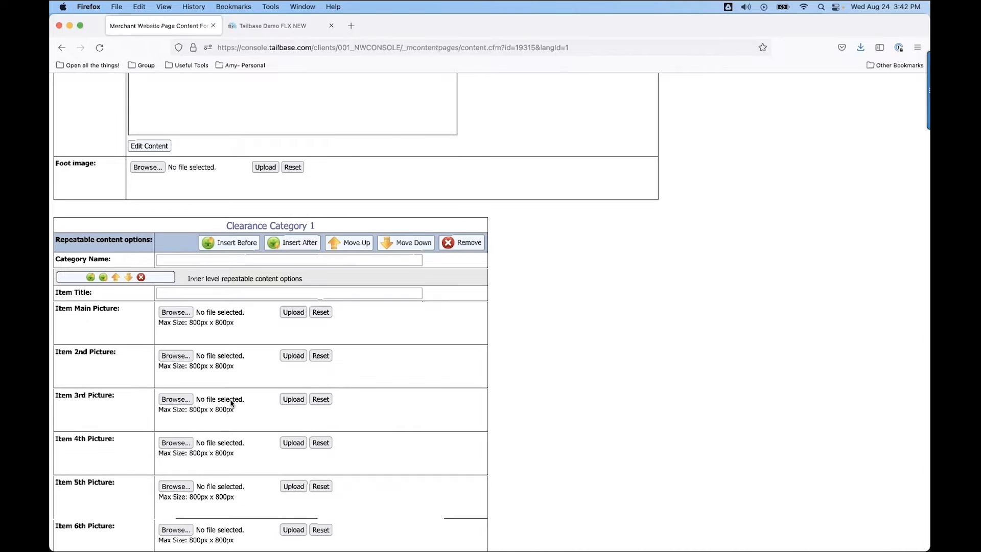
pyautogui.click(165, 259)
pyautogui.write('Childr')
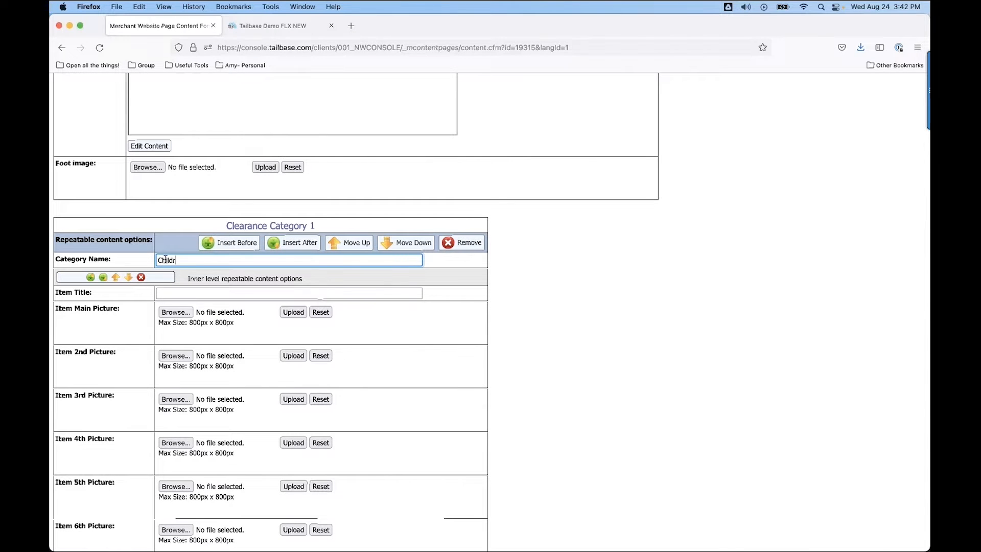
pyautogui.write("en's Toys")
pyautogui.scroll(-1, 261, 398)
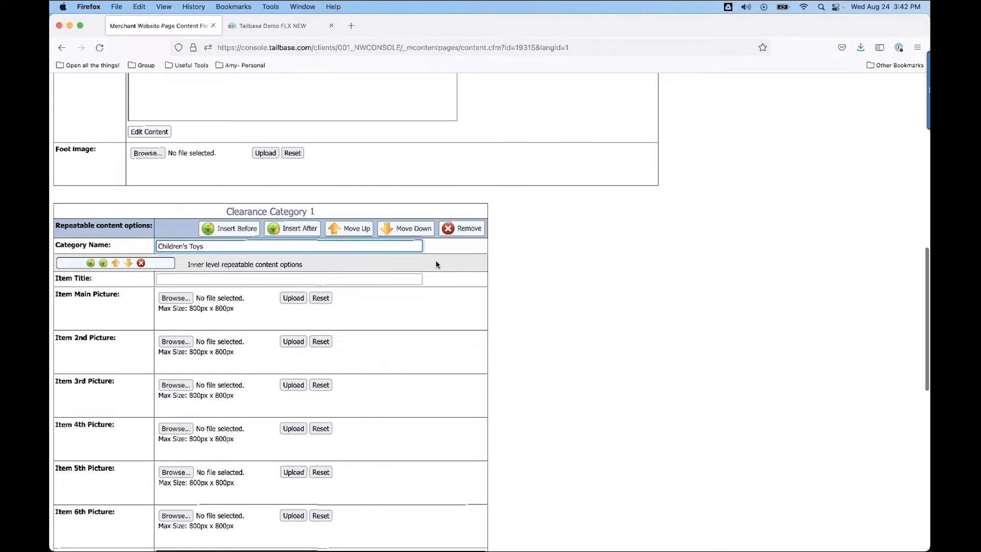
# Insert a second clearance category after the first and name it "Children's Sports Equipment".
pyautogui.click(285, 232)
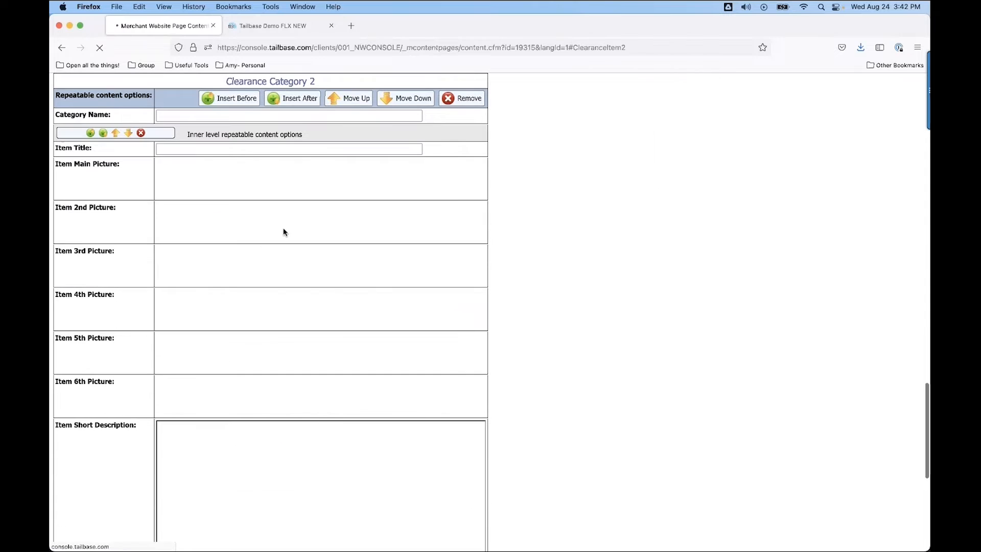
pyautogui.scroll(1, 286, 326)
pyautogui.scroll(1, 284, 326)
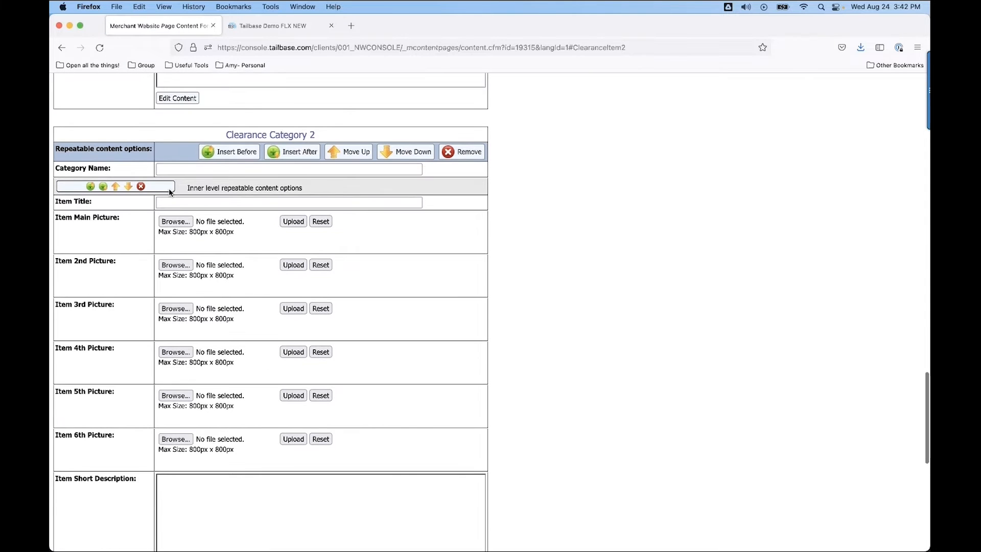
pyautogui.click(184, 170)
pyautogui.write('Children')
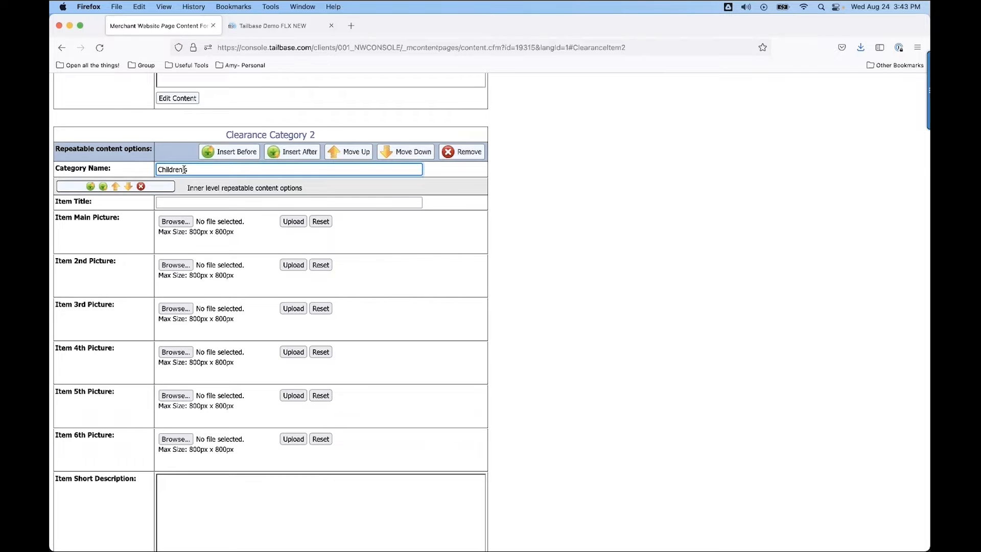
pyautogui.write("'s Sports Equipment")
pyautogui.click(526, 281)
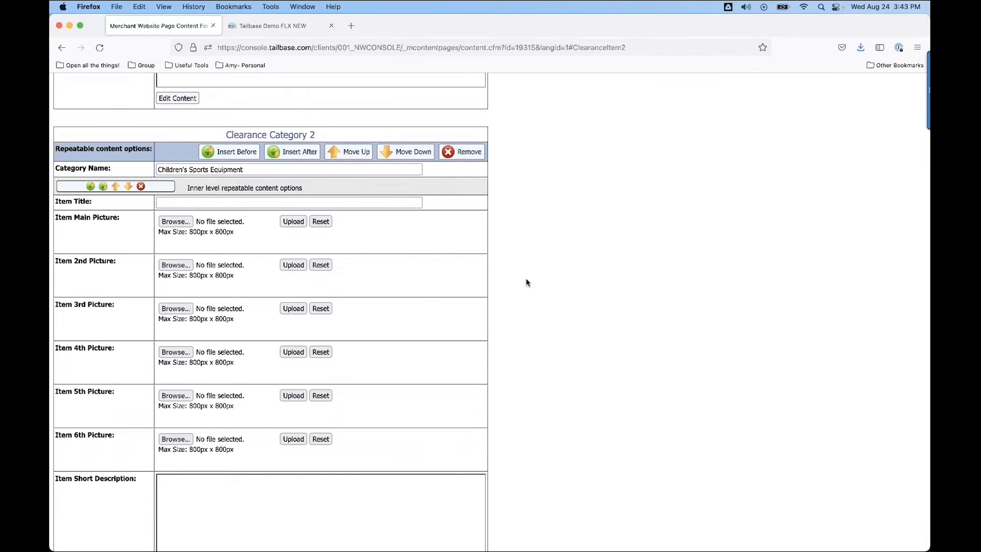
# In the first clearance category, title the item "Toy Truck" and upload Truck.jpg from Downloads as its main picture.
pyautogui.scroll(10, 284, 181)
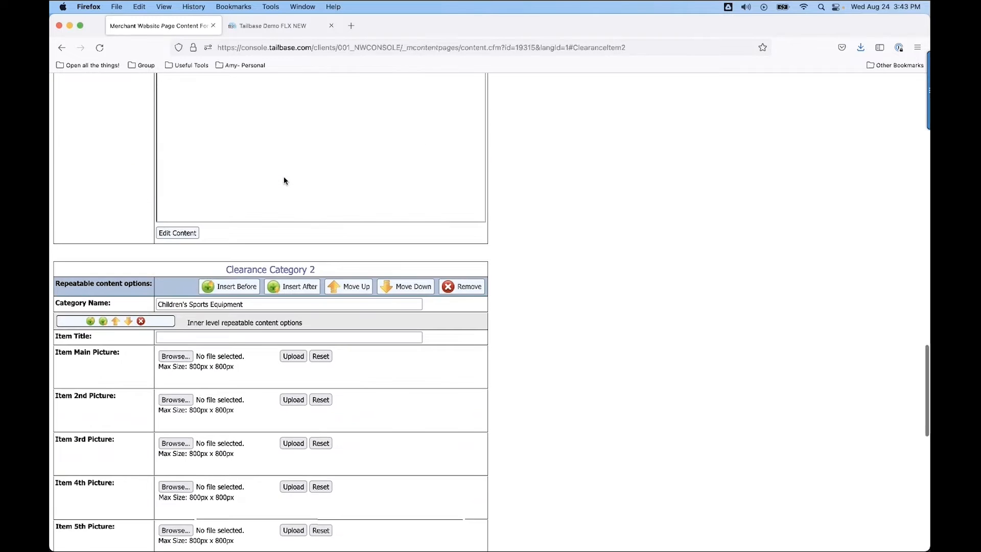
pyautogui.scroll(20, 284, 181)
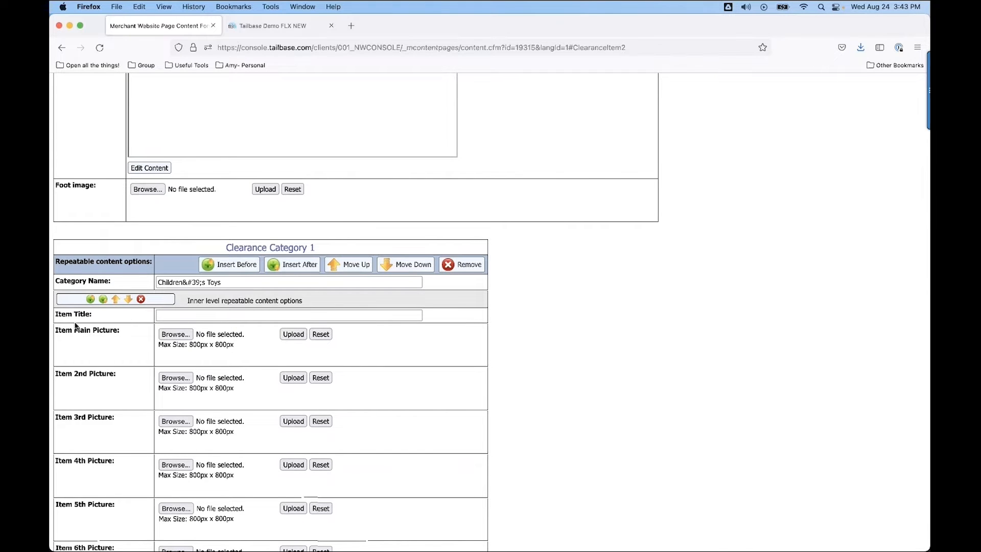
pyautogui.click(176, 335)
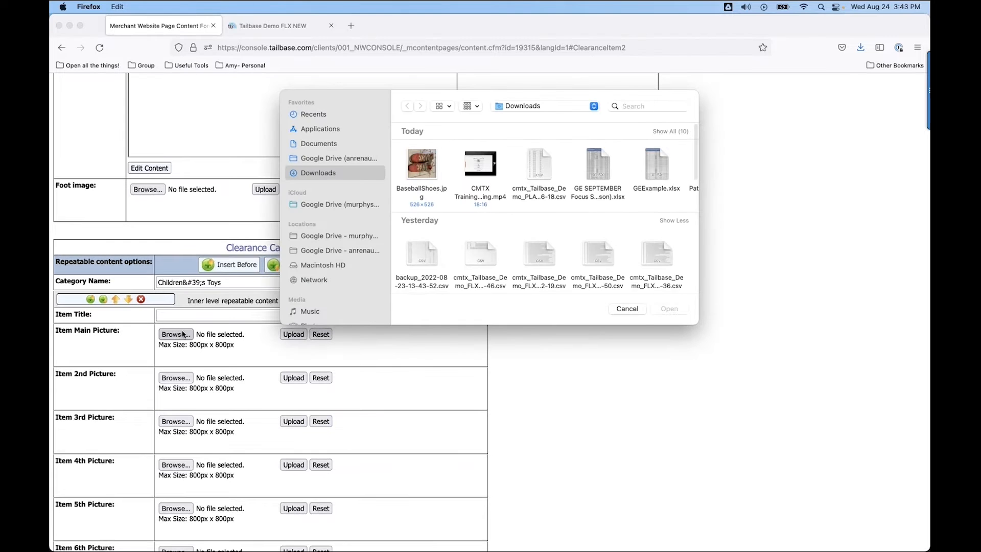
pyautogui.click(311, 115)
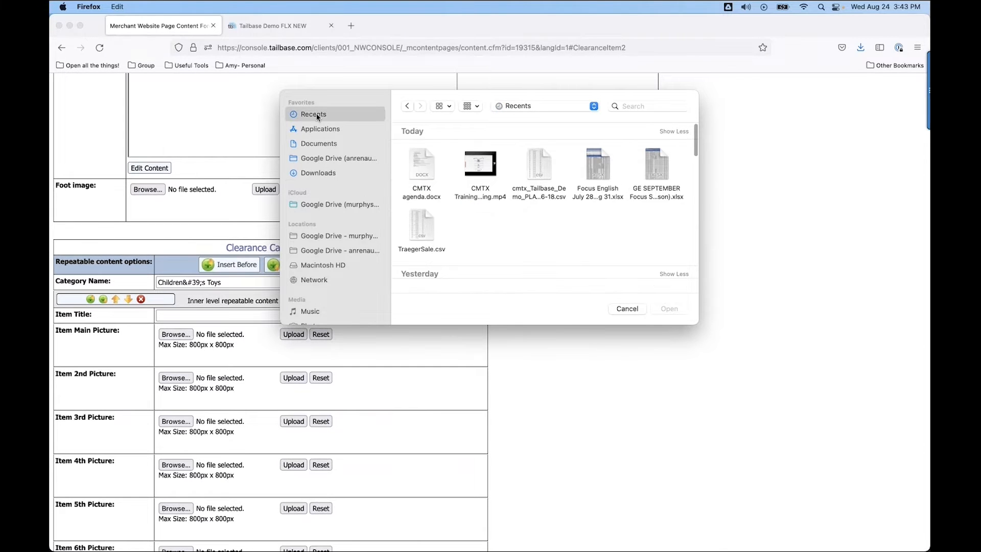
pyautogui.click(316, 174)
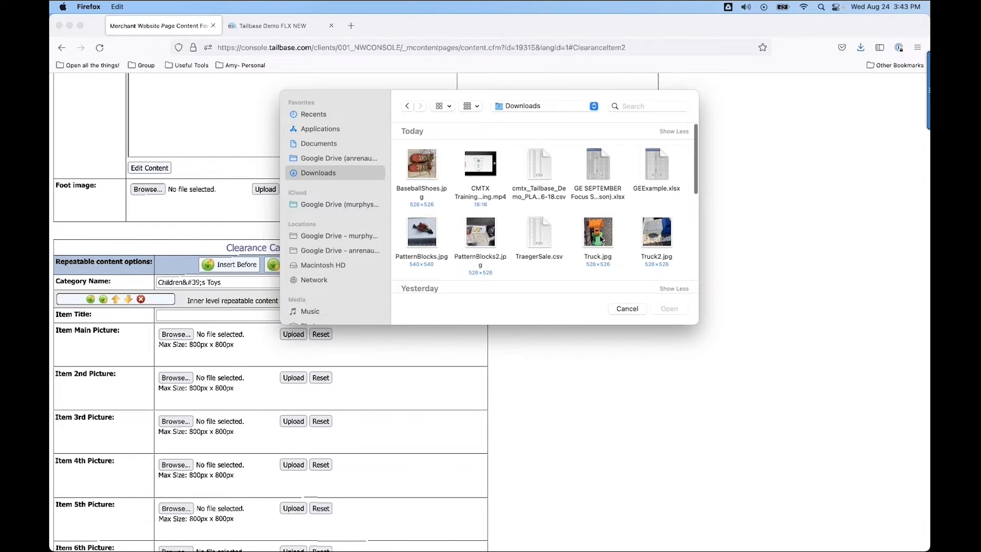
pyautogui.doubleClick(597, 235)
pyautogui.click(163, 315)
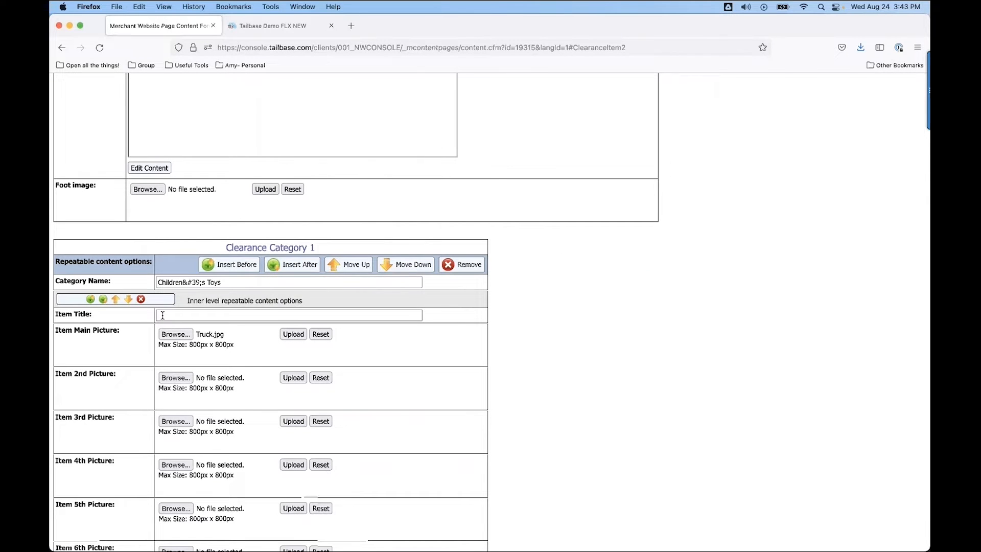
pyautogui.write('Toy Truck')
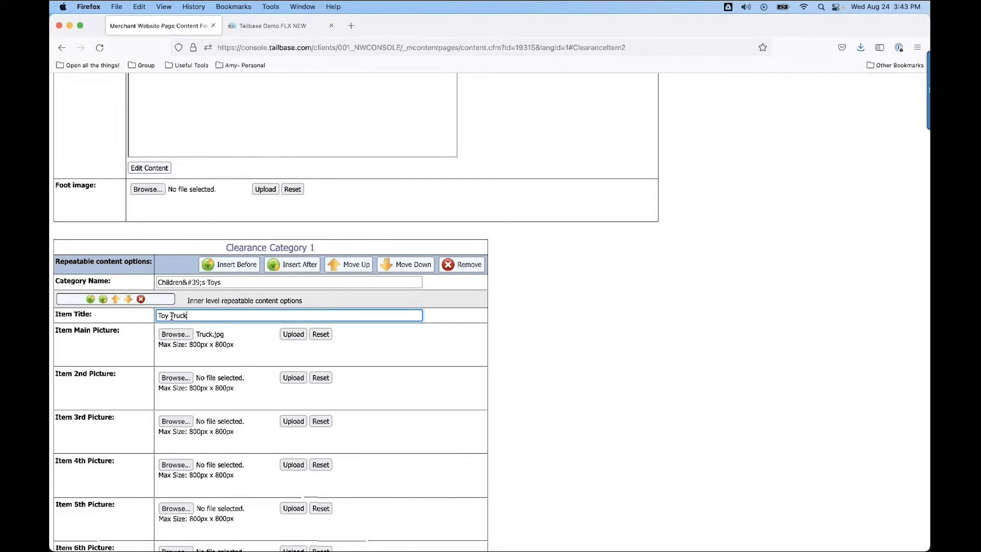
pyautogui.click(292, 334)
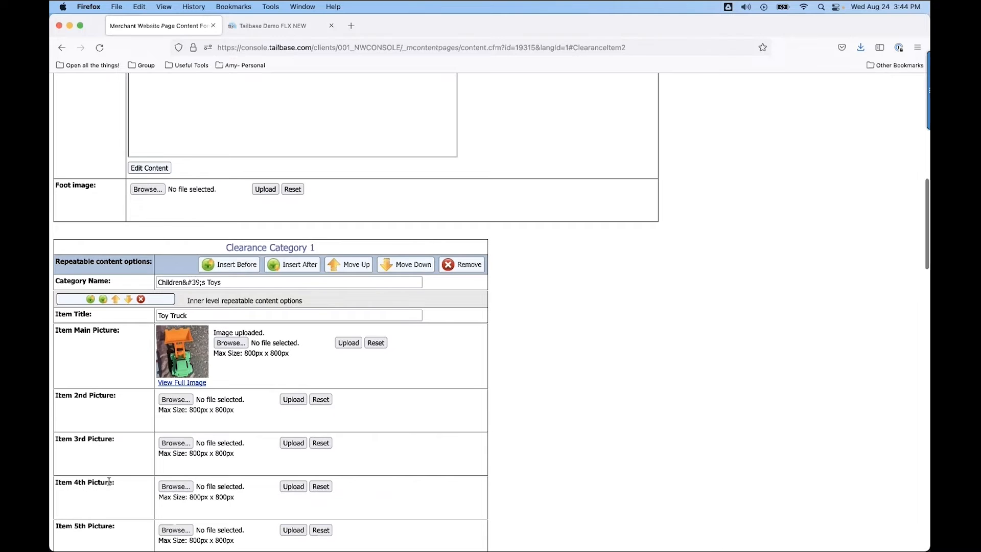
# Open the Toy Truck's short description for editing and enter "Slightly used toy truck. Great for visitng family members!".
pyautogui.scroll(-5, 211, 472)
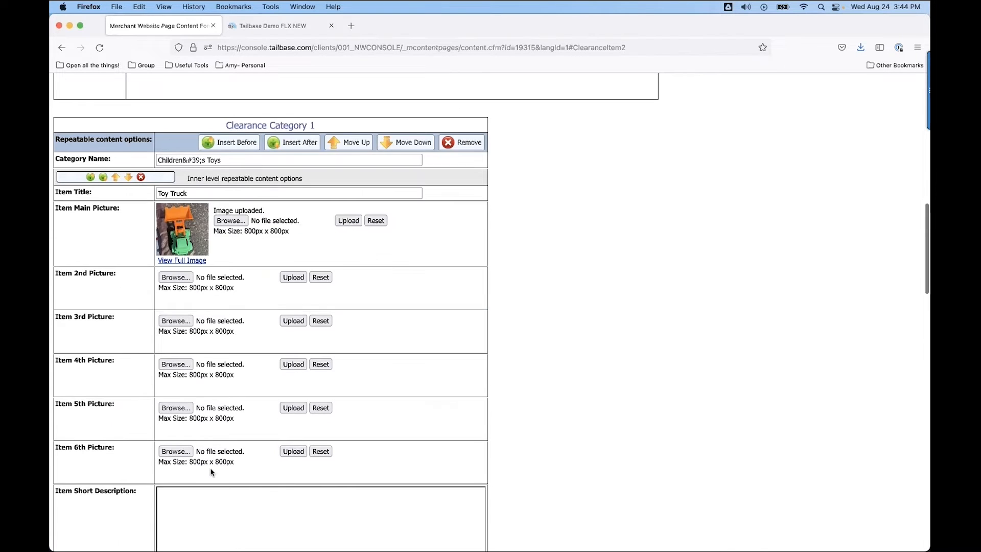
pyautogui.scroll(-2, 211, 472)
pyautogui.scroll(-5, 182, 450)
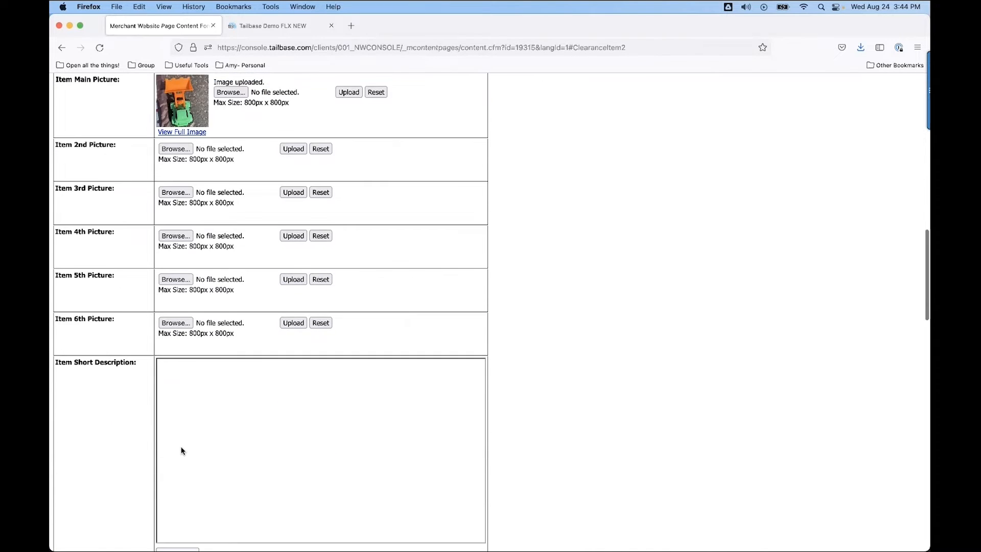
pyautogui.click(176, 503)
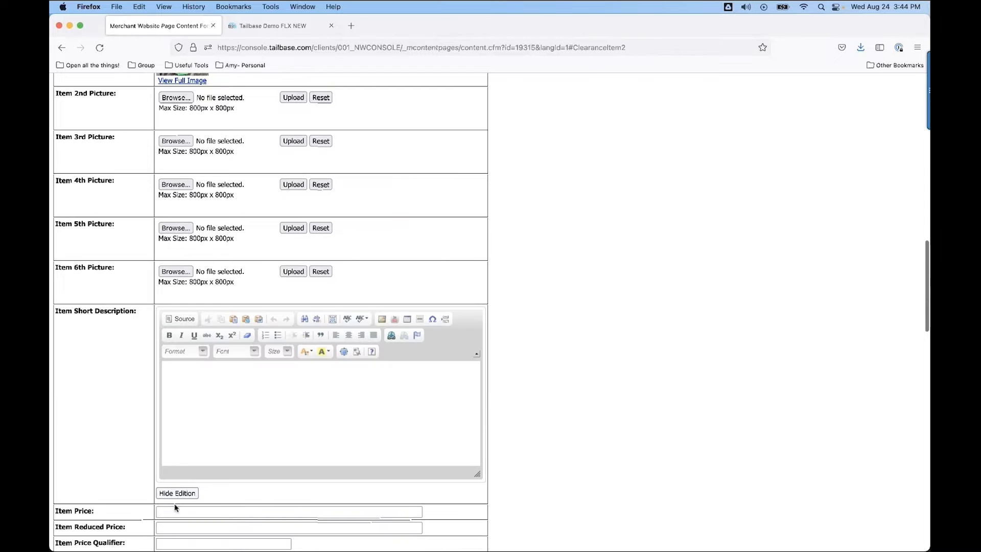
pyautogui.click(176, 378)
pyautogui.write('Sl')
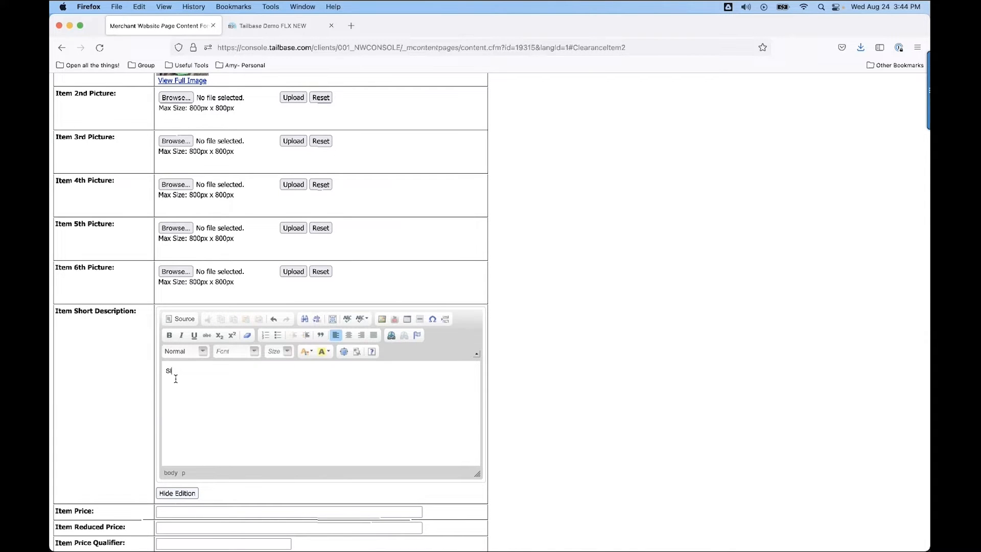
pyautogui.write('ightly used to')
pyautogui.write('y truck. Great for the visitin')
pyautogui.press('BackSpace')
pyautogui.press('BackSpace')
pyautogui.press('BackSpace')
pyautogui.press('BackSpace')
pyautogui.press('BackSpace')
pyautogui.press('BackSpace')
pyautogui.press('BackSpace')
pyautogui.press('BackSpace')
pyautogui.press('BackSpace')
pyautogui.press('BackSpace')
pyautogui.press('BackSpace')
pyautogui.press('BackSpace')
pyautogui.write('visitng family mem')
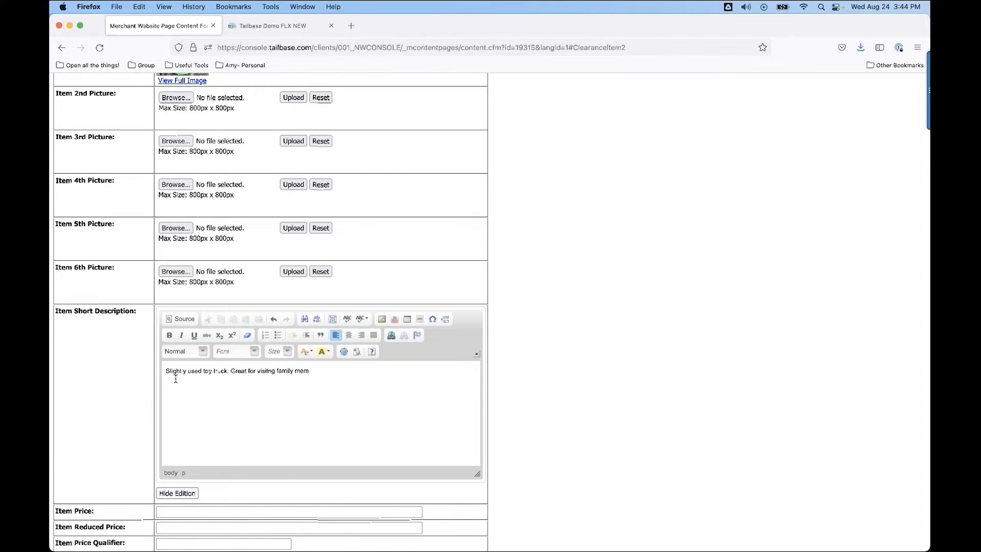
pyautogui.write('bers!')
# Set the Toy Truck's price to 10, its reduced price to 5 and its price qualifier to "Great for pre-school age!".
pyautogui.scroll(-2, 269, 438)
pyautogui.click(189, 454)
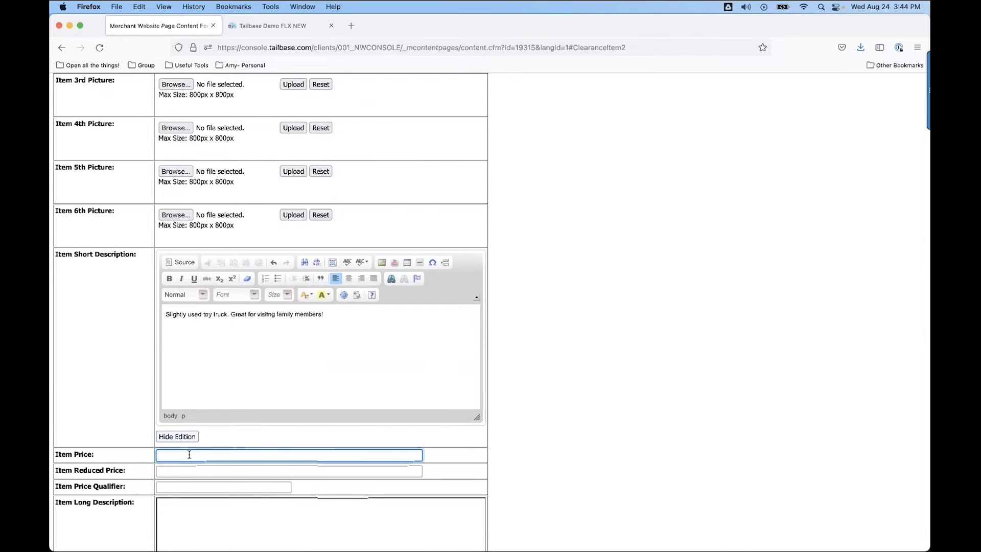
pyautogui.write('10')
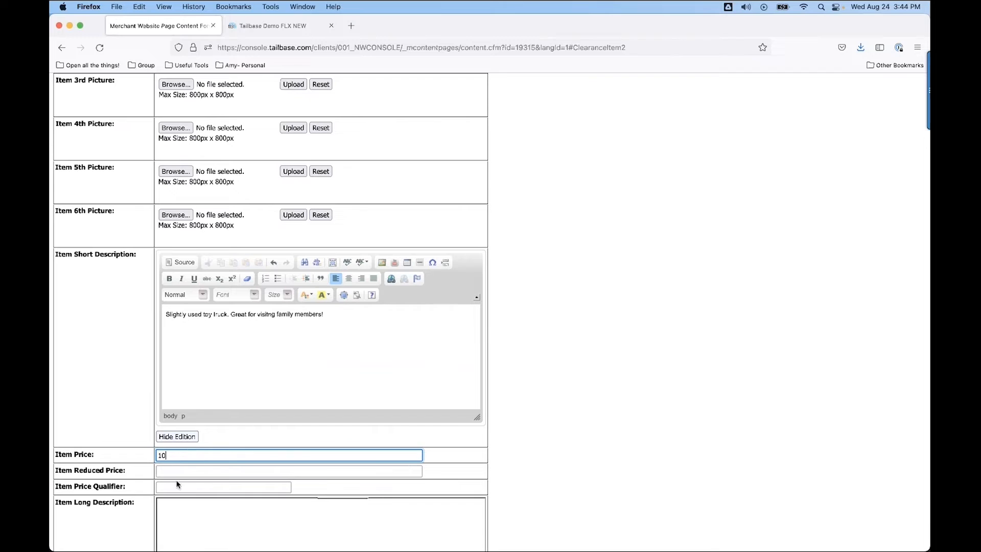
pyautogui.click(183, 471)
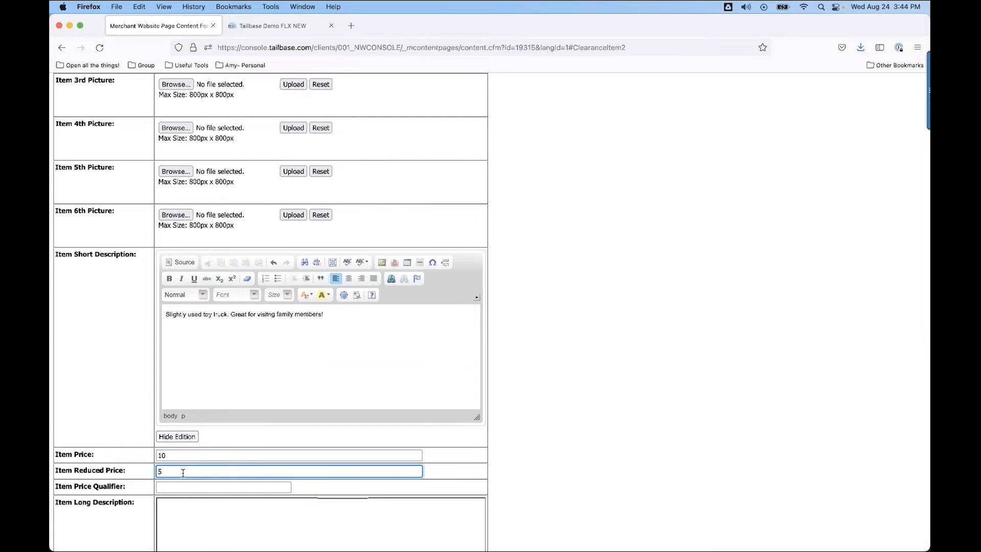
pyautogui.click(165, 486)
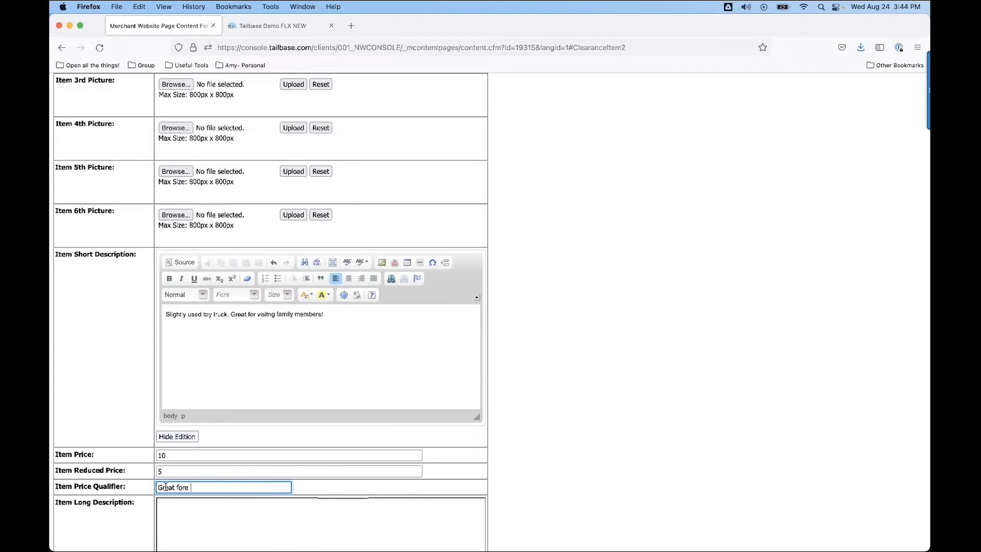
pyautogui.write('Great for pere-school age!')
# Save the In Store Specials page by updating the website page content.
pyautogui.scroll(-3, 239, 483)
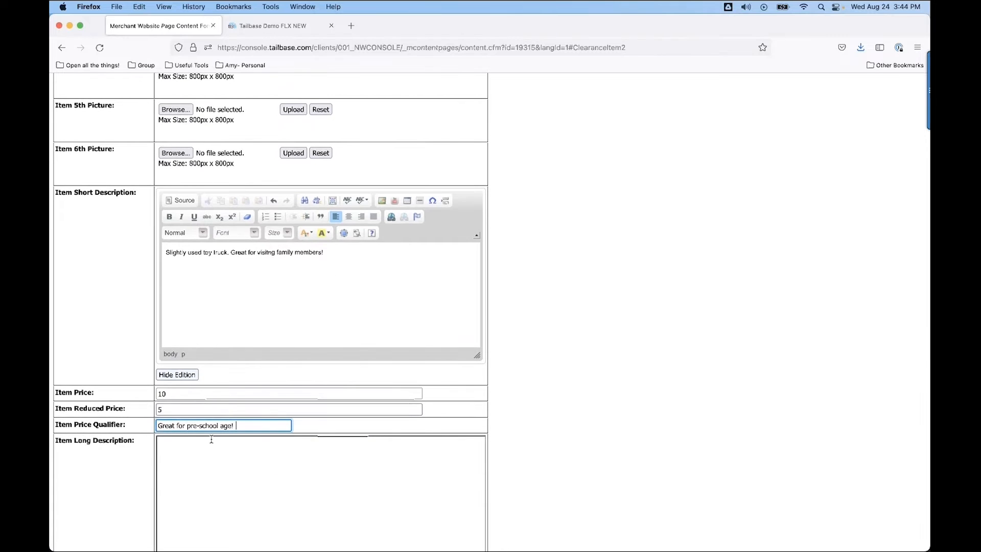
pyautogui.scroll(-3, 213, 502)
pyautogui.scroll(-5, 195, 424)
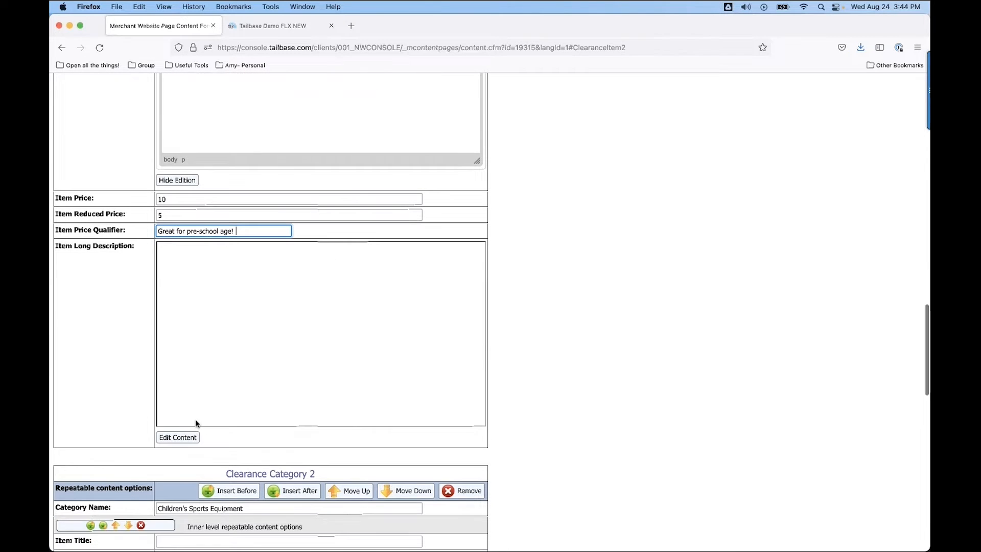
pyautogui.scroll(10, 196, 424)
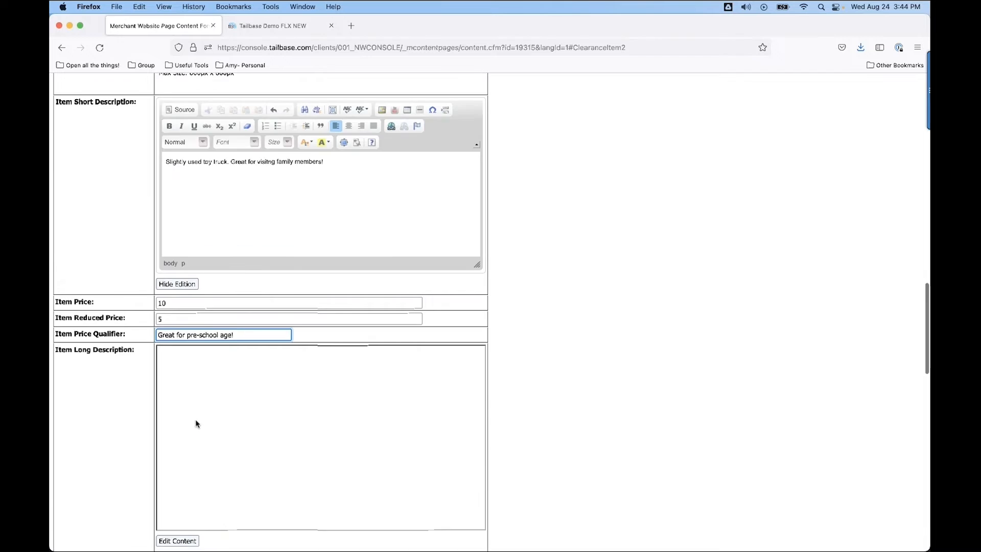
pyautogui.scroll(10, 196, 424)
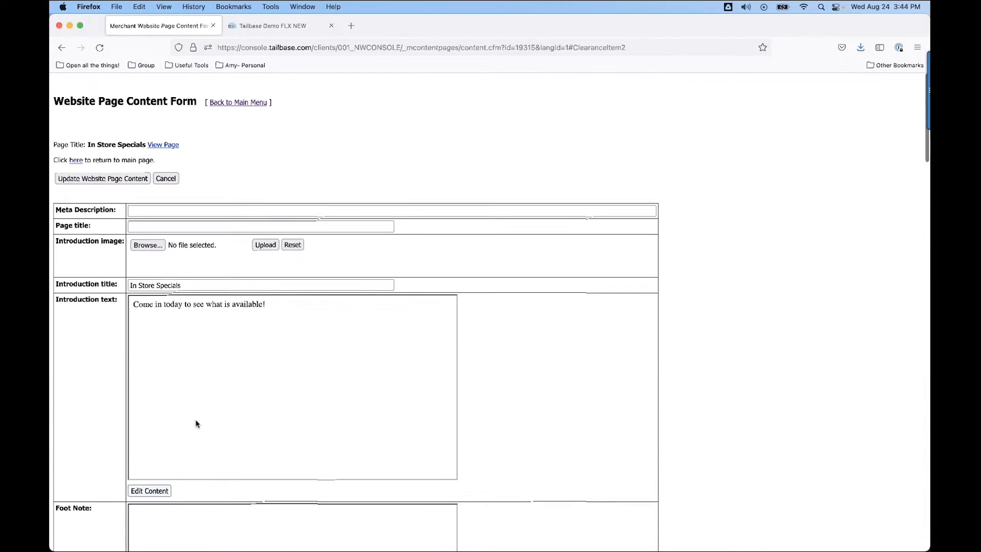
pyautogui.click(88, 167)
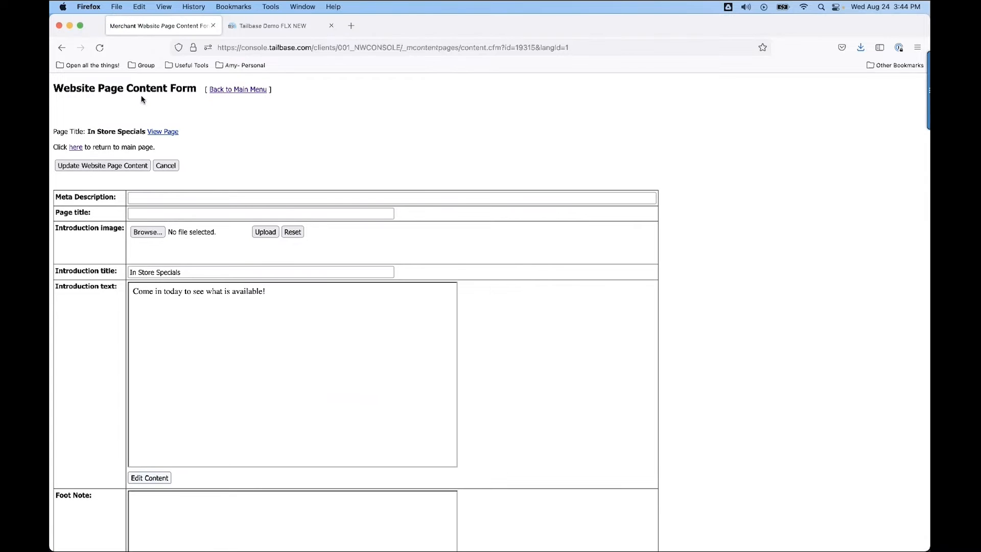
# View the live In Store Specials page and examine both categories and the Toy Truck's detail pop-up.
pyautogui.click(161, 132)
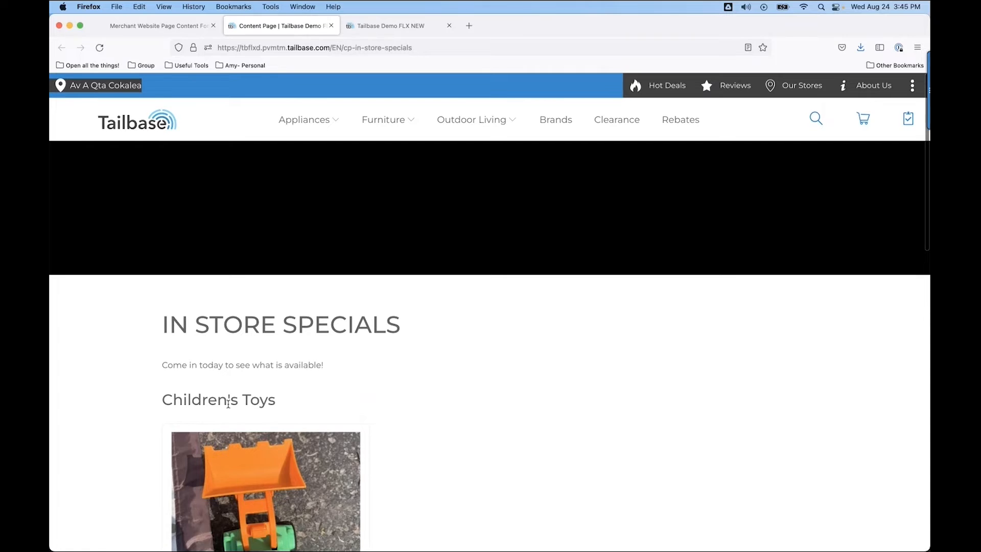
pyautogui.scroll(-3, 223, 408)
pyautogui.scroll(-2, 271, 449)
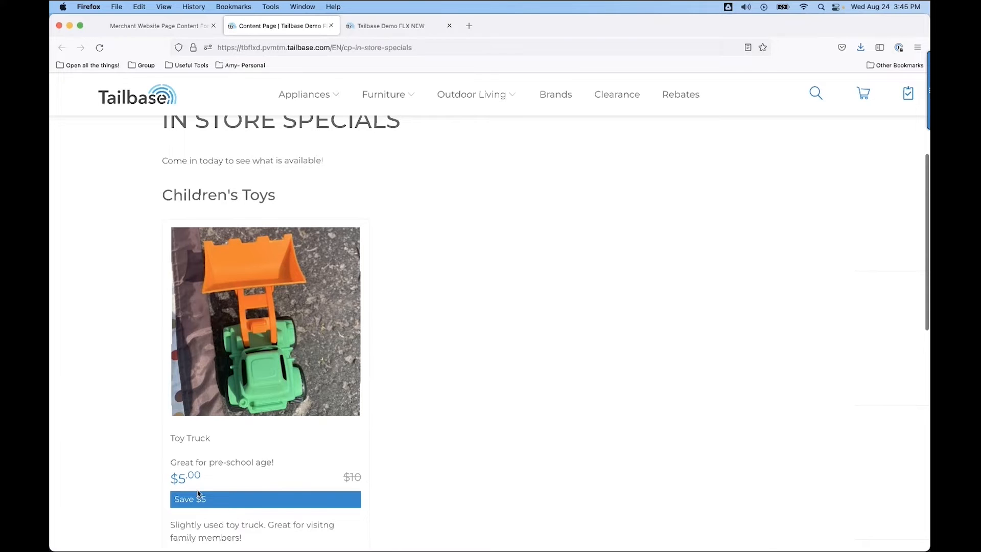
pyautogui.scroll(-2, 235, 503)
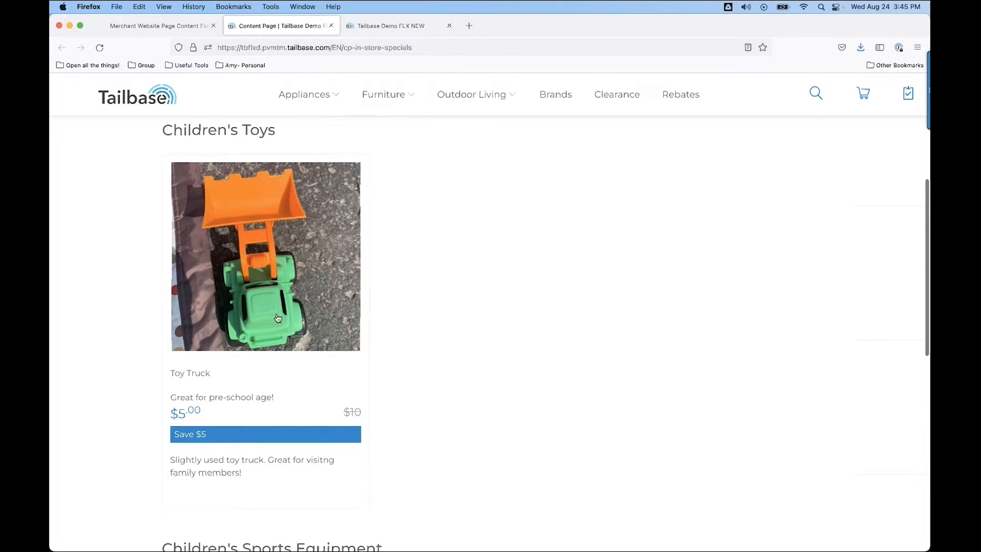
pyautogui.click(271, 282)
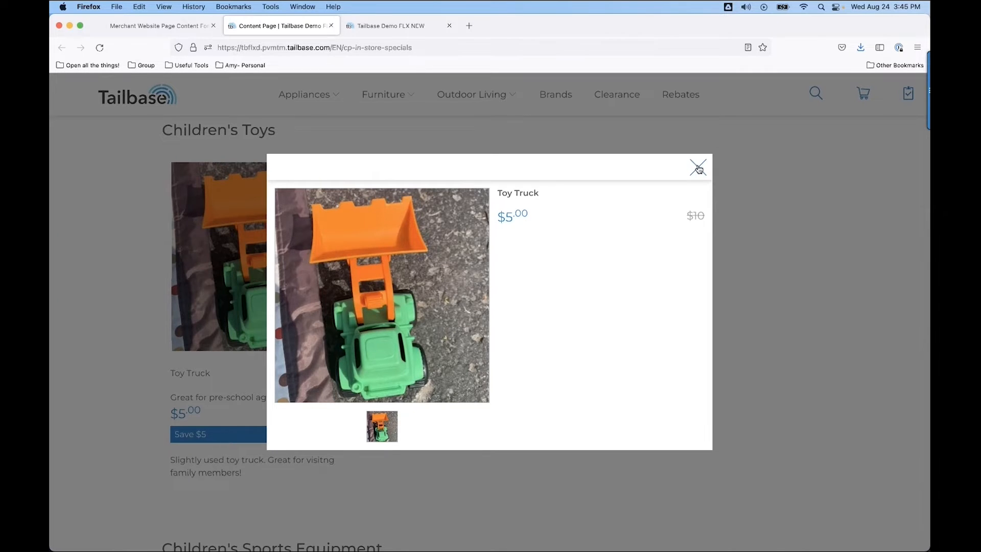
pyautogui.click(698, 169)
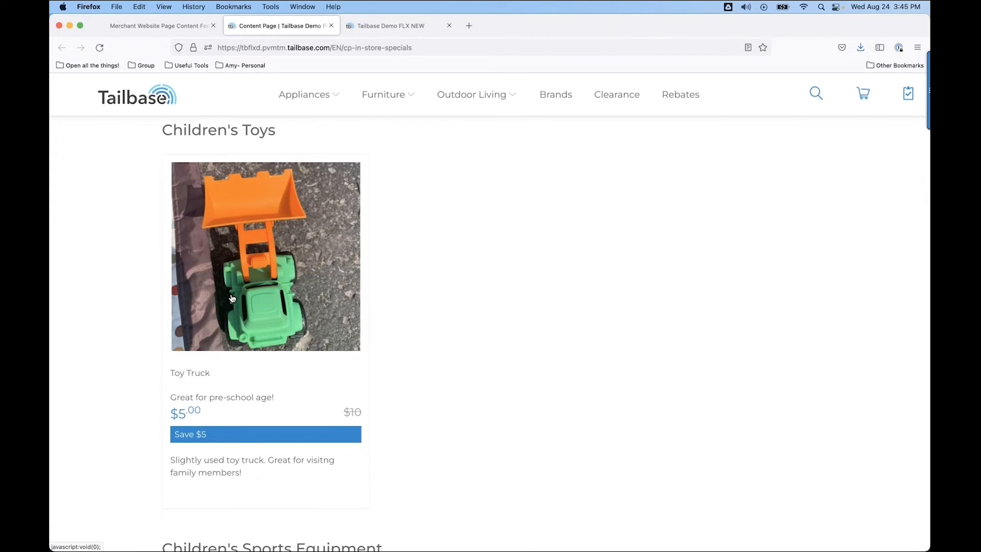
pyautogui.scroll(-3, 385, 412)
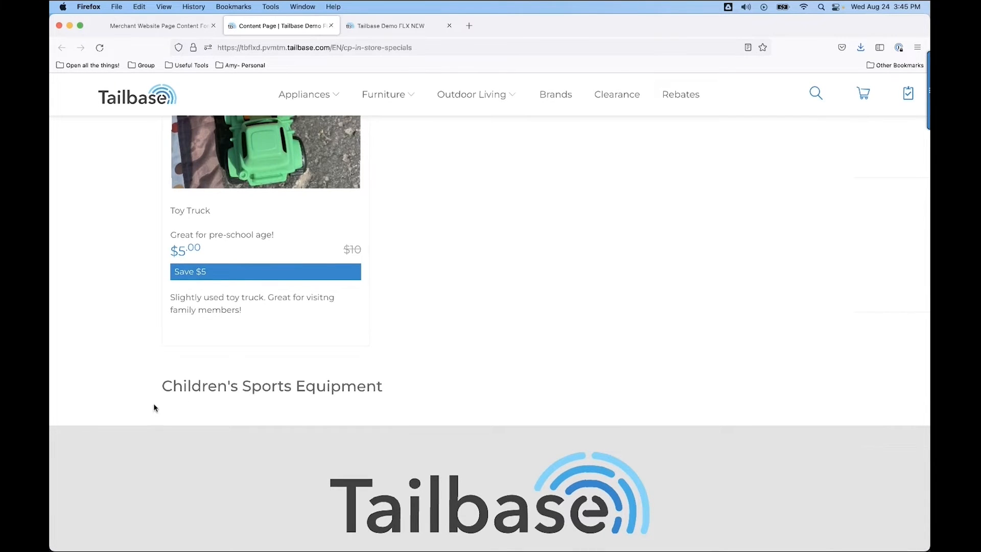
pyautogui.scroll(3, 302, 397)
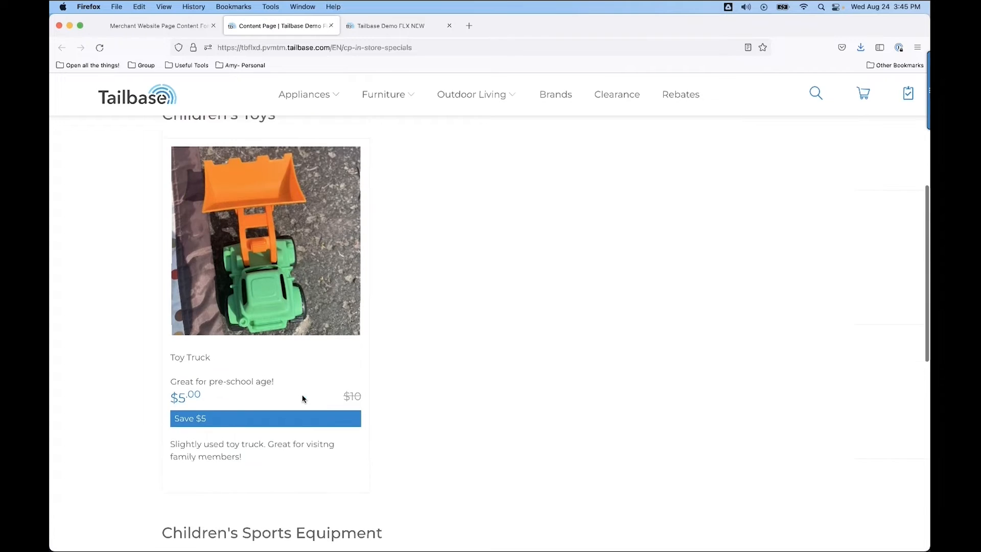
# Close the Tailbase Demo FLX NEW tab and, back in the content form, insert an item after Toy Truck.
pyautogui.click(449, 25)
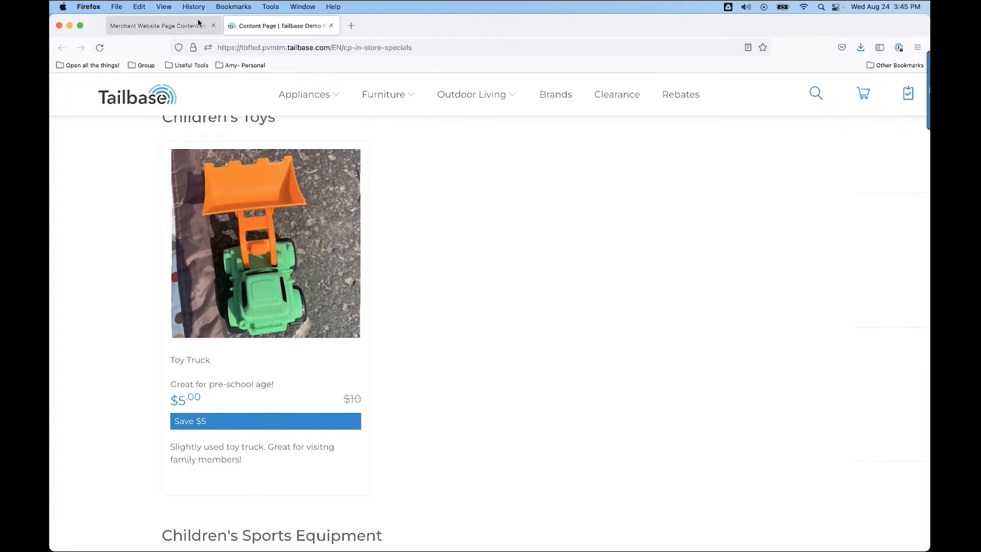
pyautogui.click(177, 26)
pyautogui.scroll(-8, 232, 364)
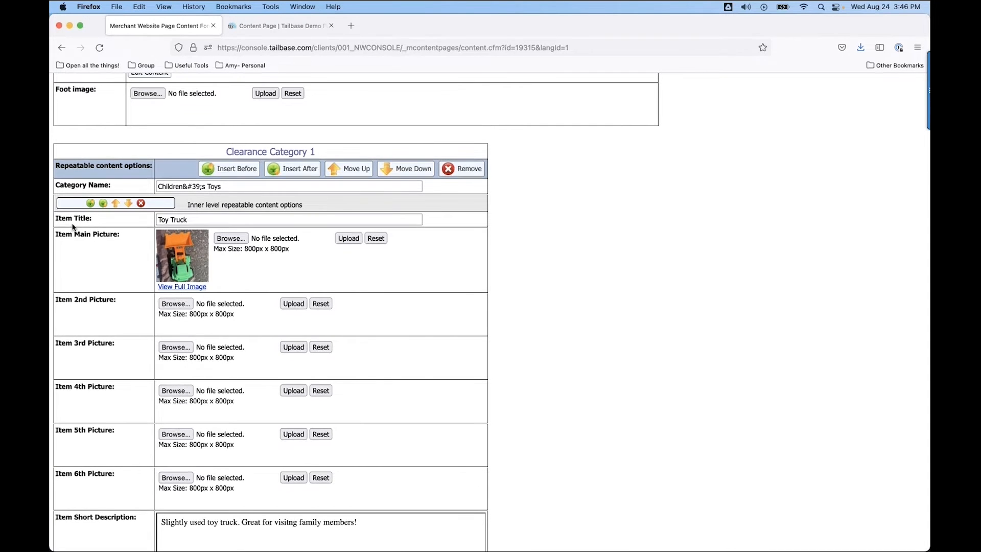
pyautogui.click(103, 203)
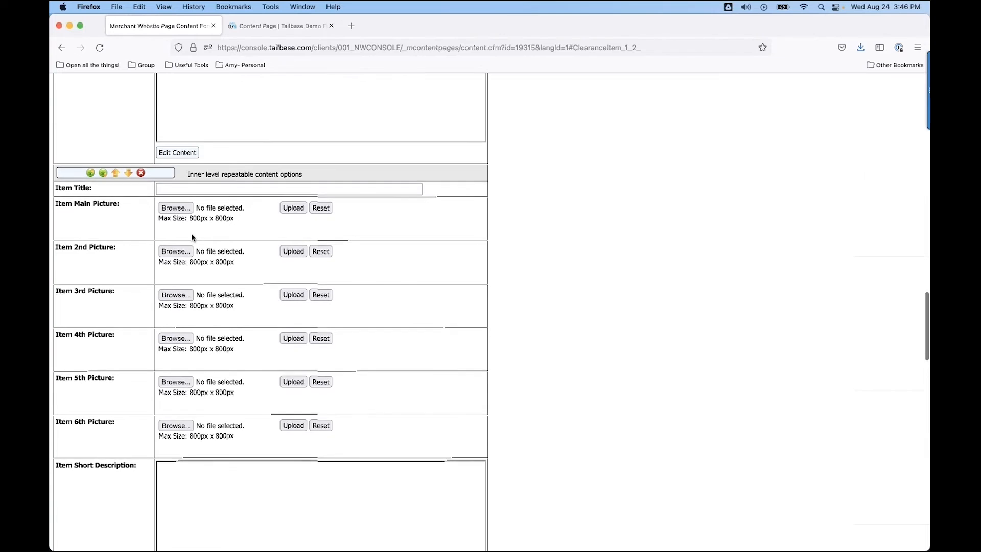
# Title the new item "Blue Truck" and upload Truck2.jpg from Downloads as its main picture.
pyautogui.click(175, 255)
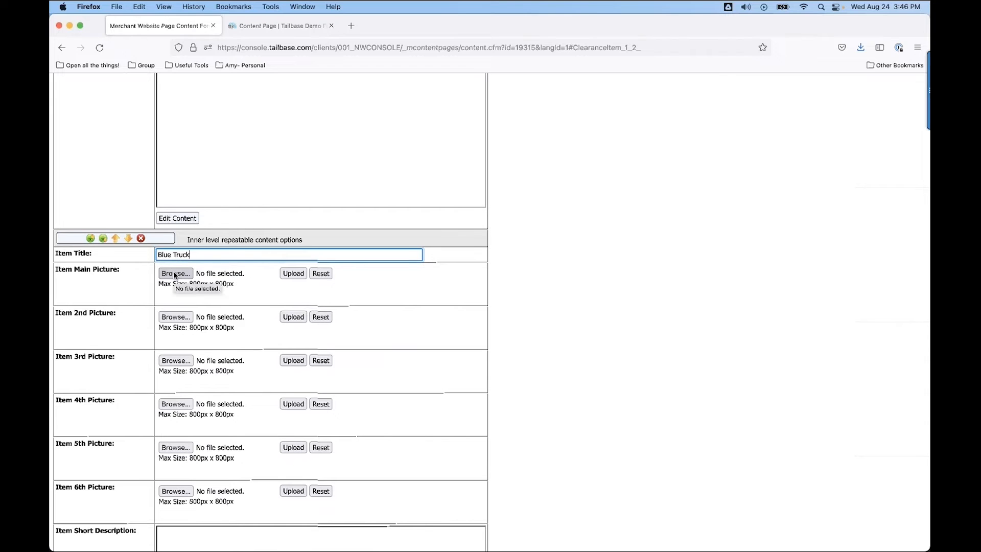
pyautogui.click(174, 274)
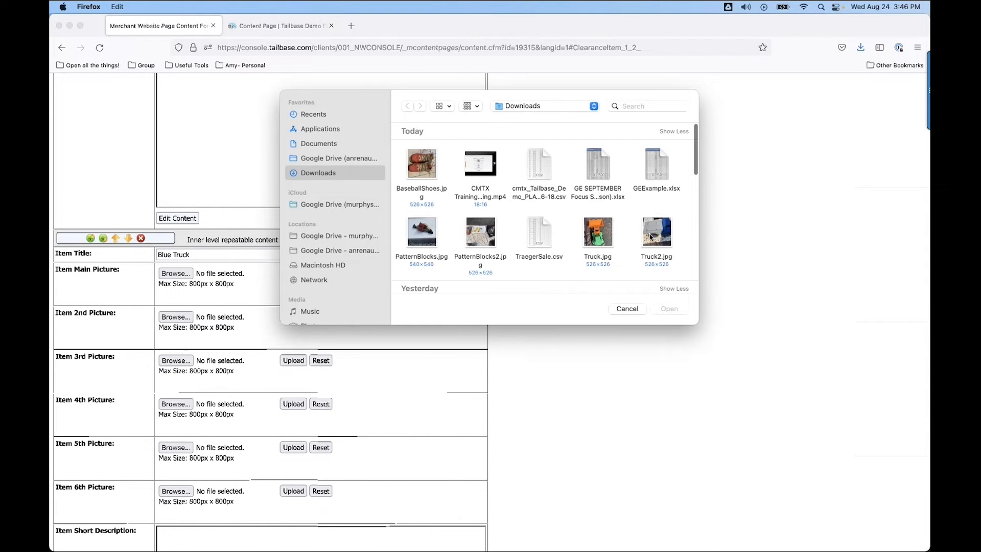
pyautogui.click(655, 233)
pyautogui.doubleClick(656, 233)
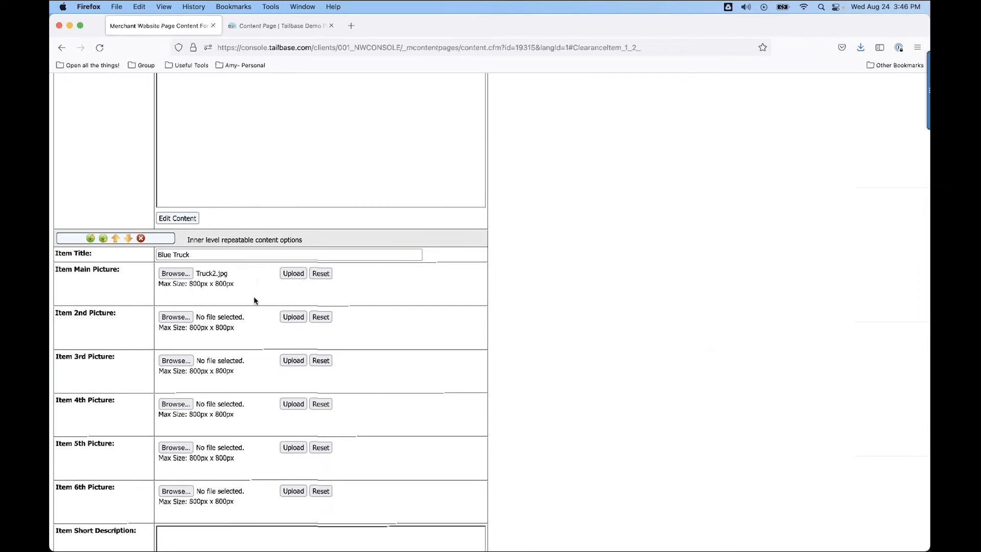
pyautogui.click(294, 275)
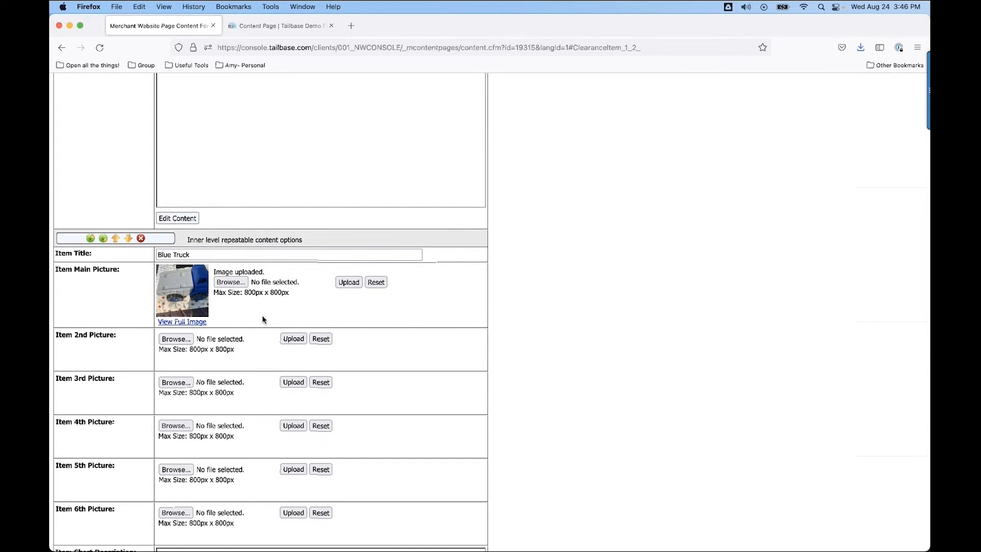
# Open the Blue Truck's short description for editing and enter "Used toy dump truck. Great for the sand-box!".
pyautogui.scroll(-3, 255, 336)
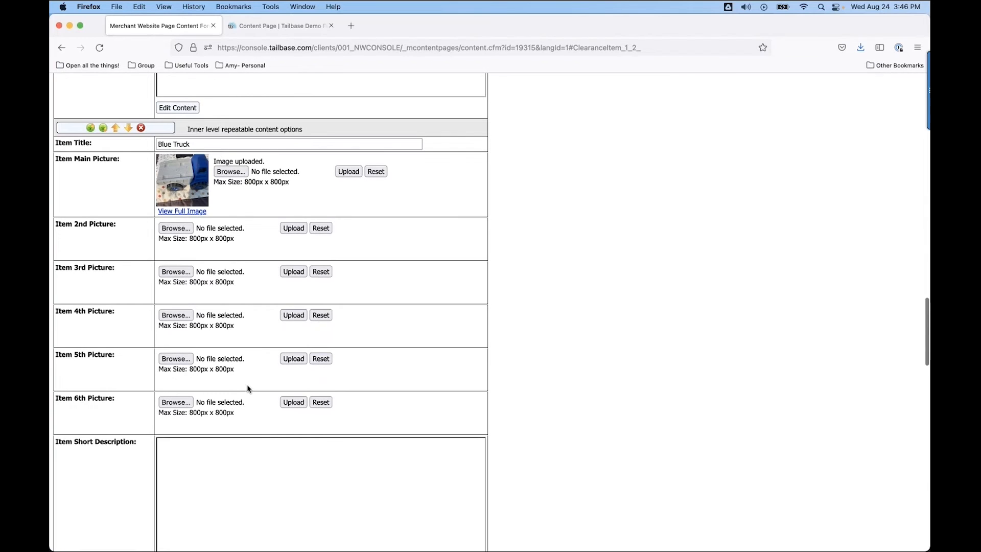
pyautogui.scroll(-2, 246, 404)
pyautogui.scroll(-1, 202, 394)
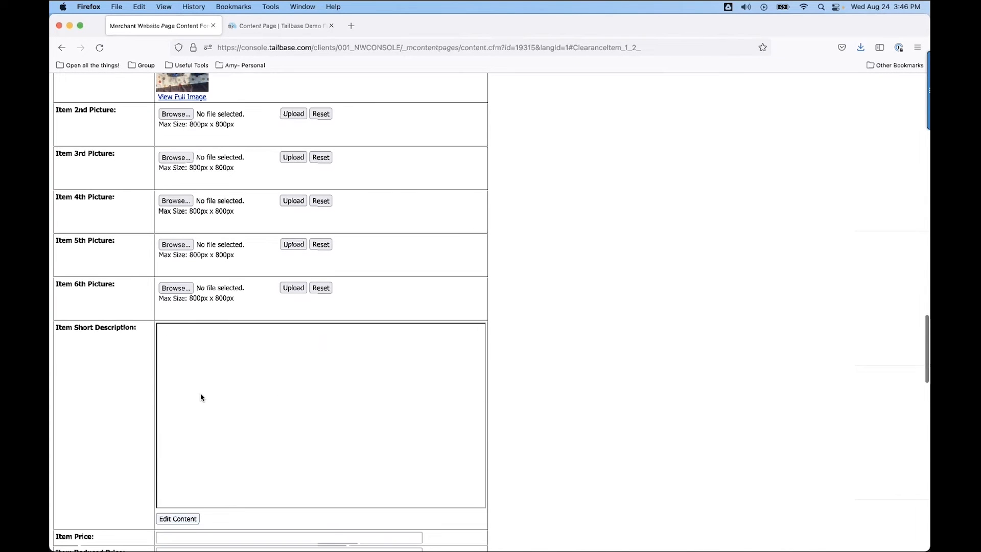
pyautogui.click(170, 518)
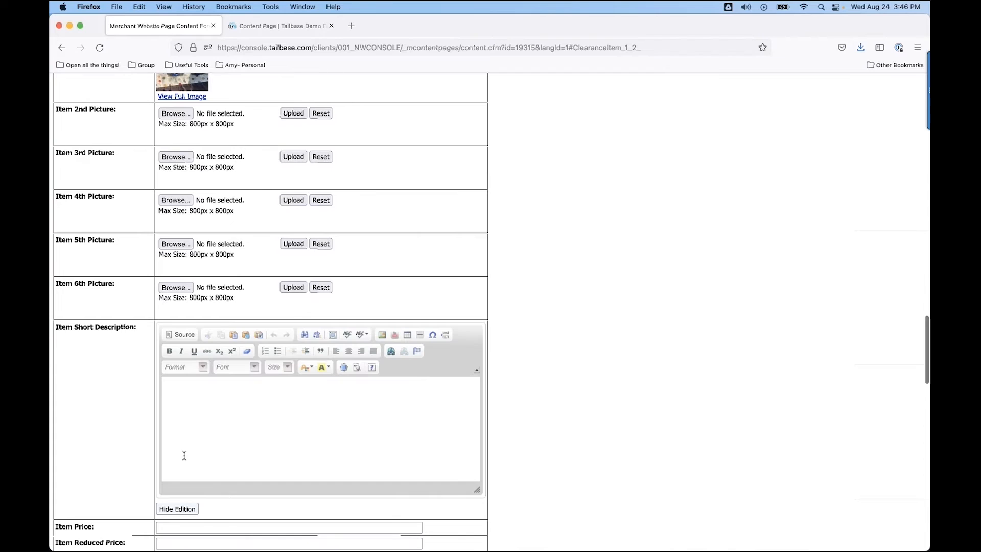
pyautogui.write('Use')
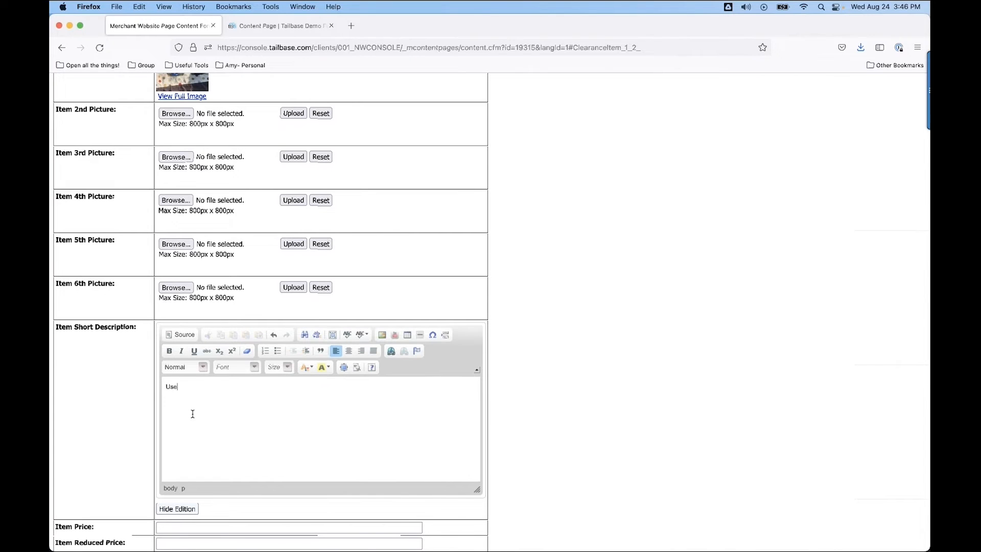
pyautogui.write('d toy dump truck. Great for the sand-bo')
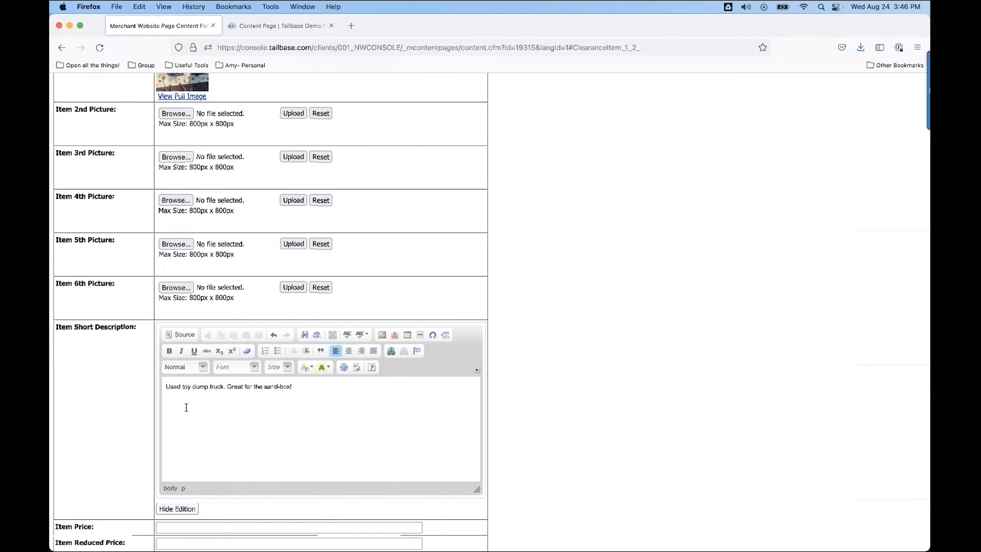
pyautogui.write('x!')
# Set the Blue Truck's item price to 7 and its reduced price to 3.50.
pyautogui.scroll(-4, 186, 407)
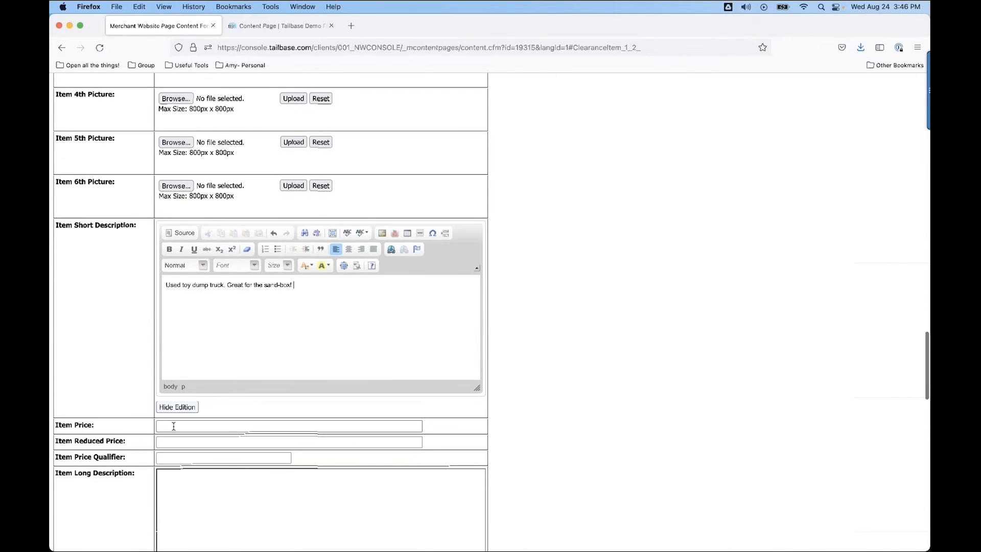
pyautogui.click(173, 426)
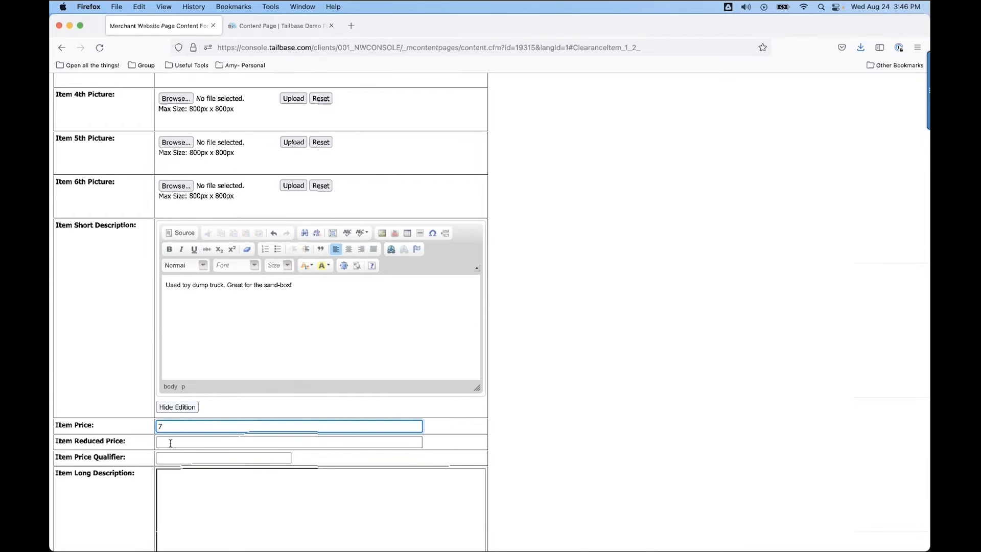
pyautogui.write('7')
pyautogui.click(170, 443)
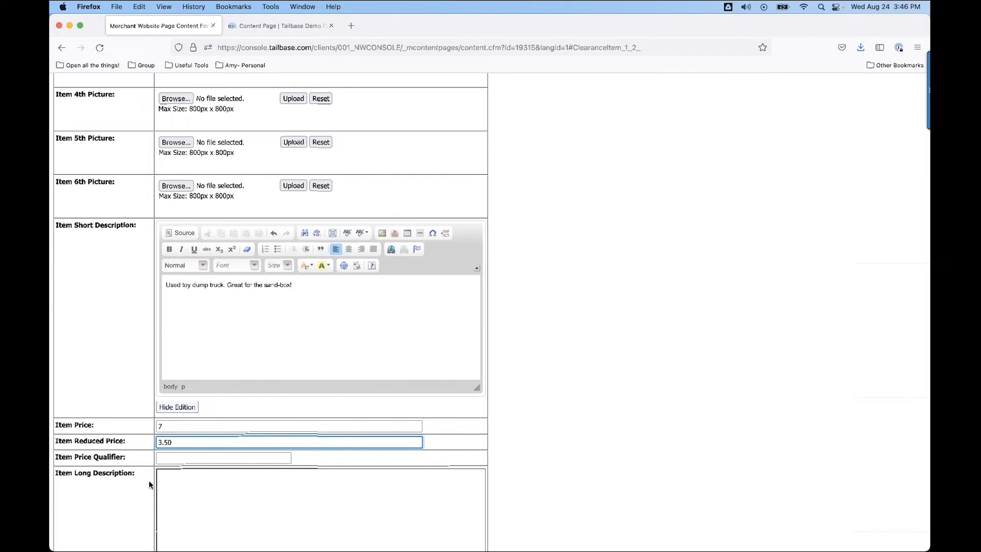
# Save the In Store Specials page content with the completed Blue Truck item.
pyautogui.scroll(-10, 200, 498)
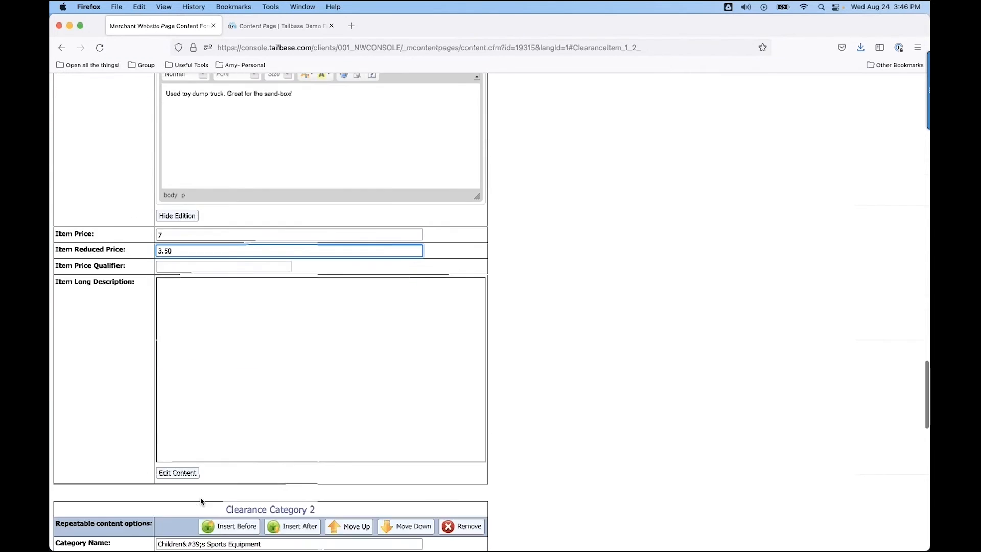
pyautogui.scroll(1, 200, 498)
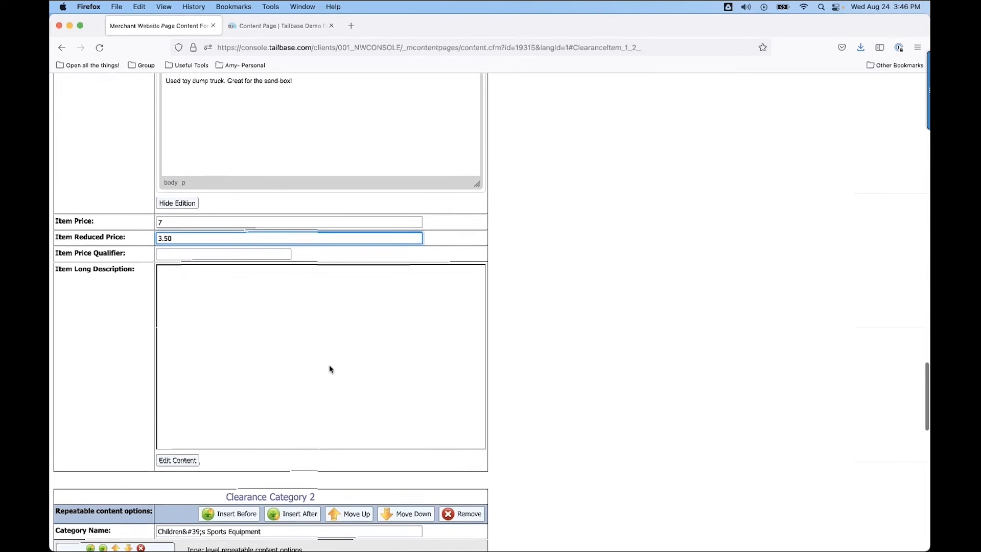
pyautogui.scroll(15, 329, 364)
pyautogui.scroll(13, 329, 364)
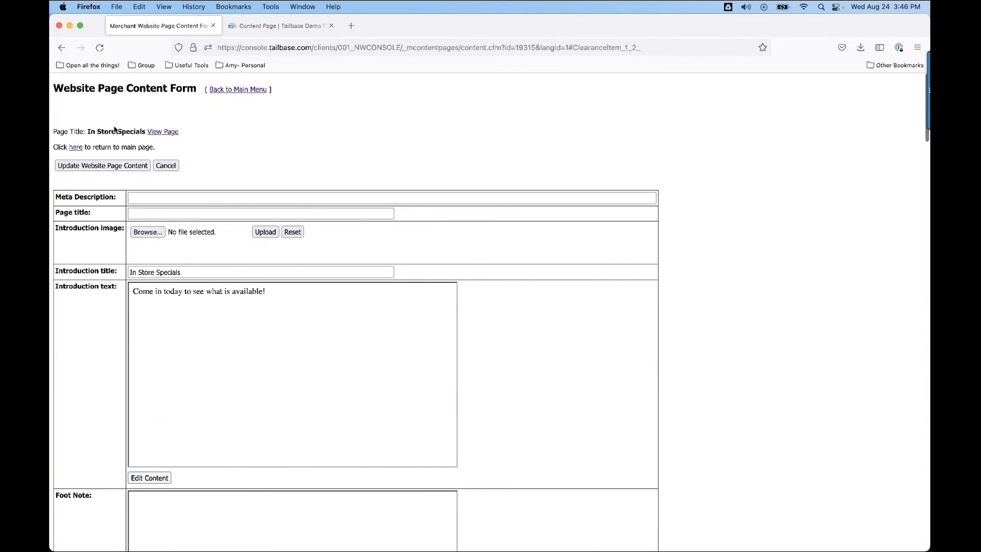
pyautogui.click(96, 167)
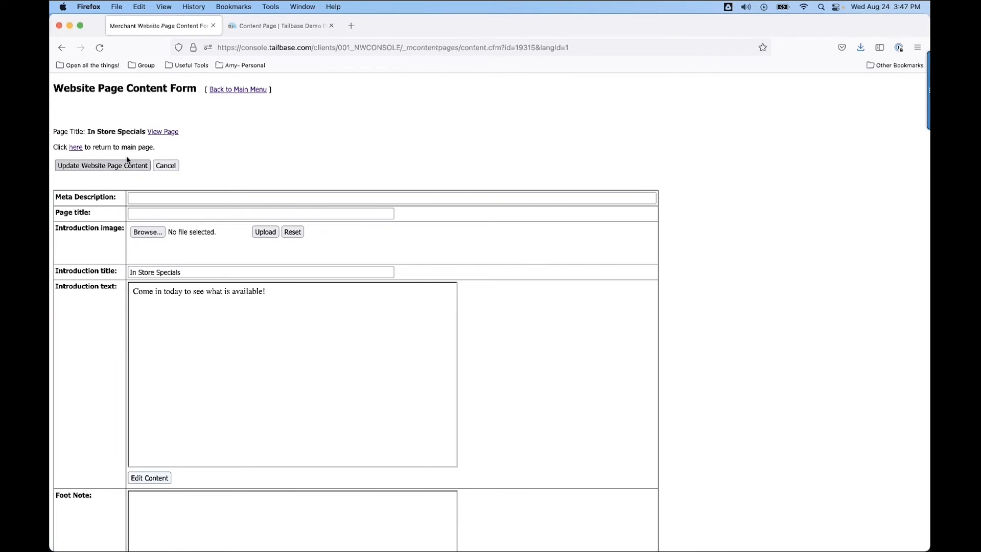
# View the live In Store Specials page, check the Blue Truck beside the Toy Truck, and close both live page tabs.
pyautogui.click(164, 131)
pyautogui.scroll(-4, 224, 332)
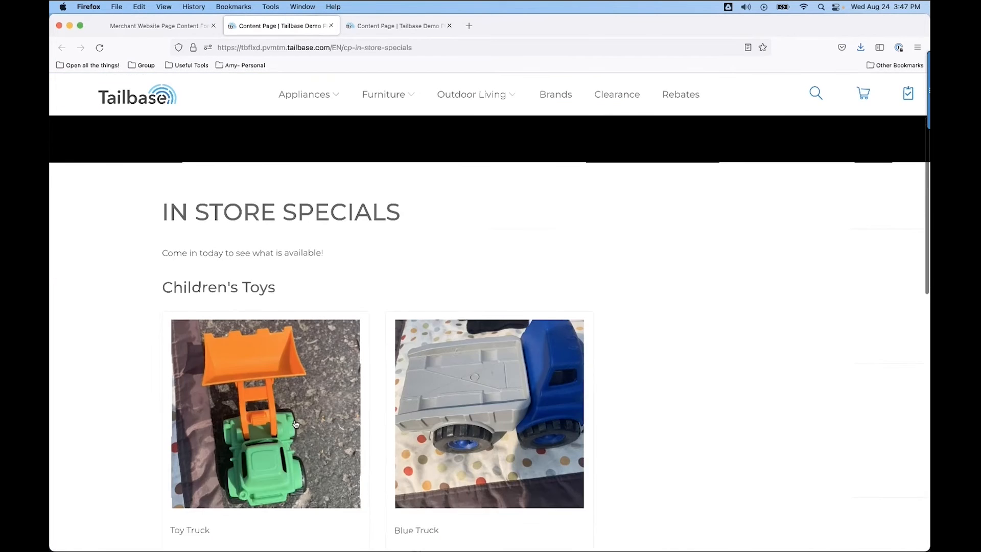
pyautogui.scroll(-4, 211, 398)
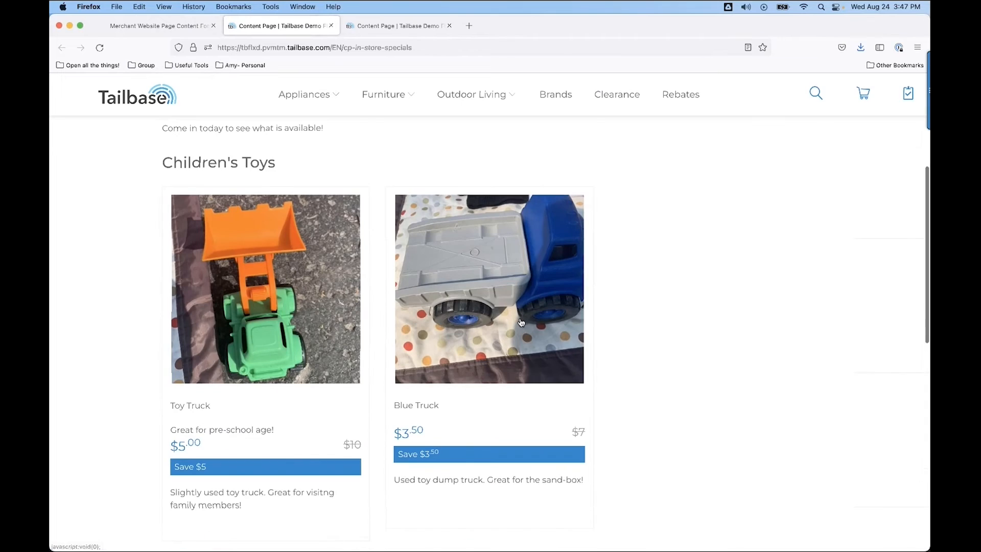
pyautogui.scroll(-3, 262, 354)
pyautogui.click(450, 25)
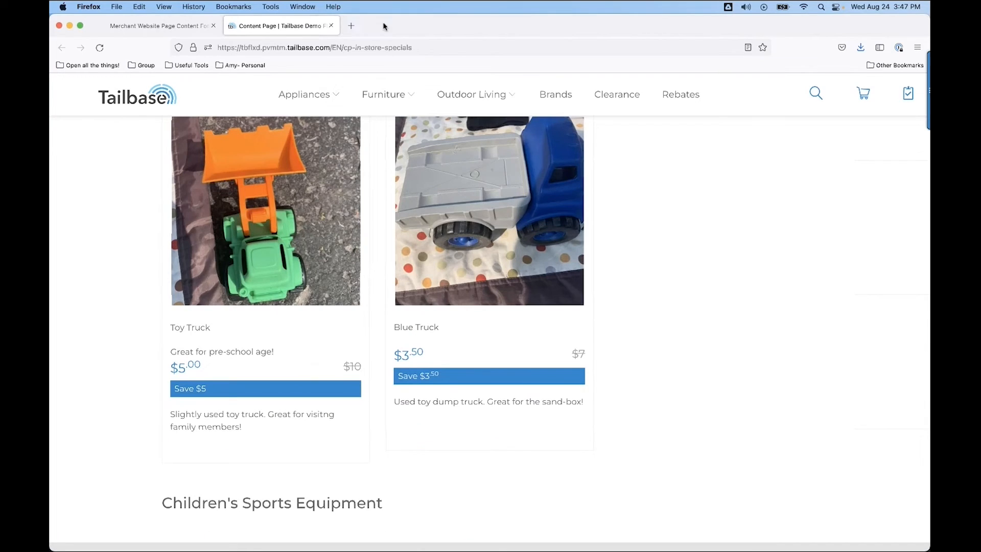
pyautogui.click(331, 26)
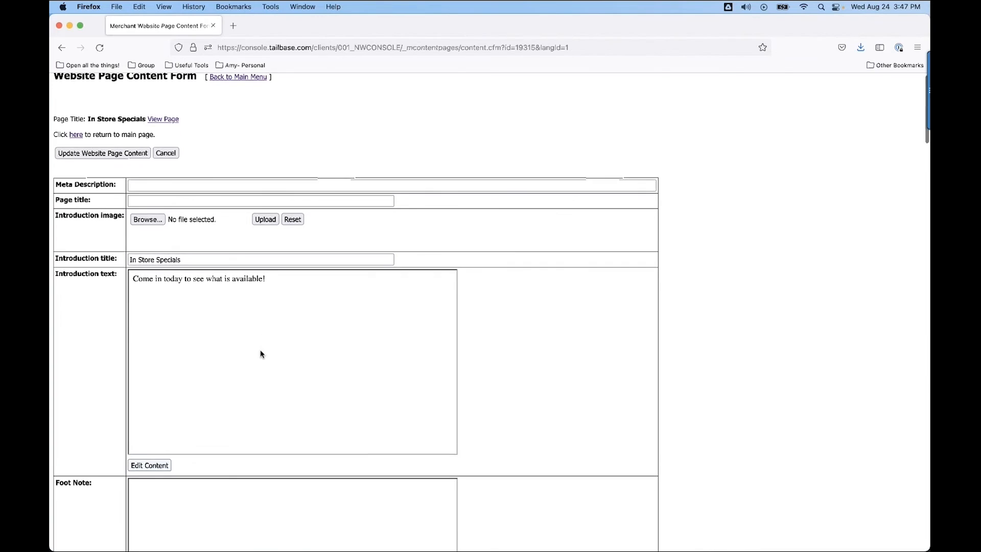
# Title the item in Clearance Category 2 "Children's Baseball Shoes" and upload BaseballShoes.jpg from Downloads as its main picture.
pyautogui.scroll(-6, 261, 354)
pyautogui.scroll(-11, 261, 354)
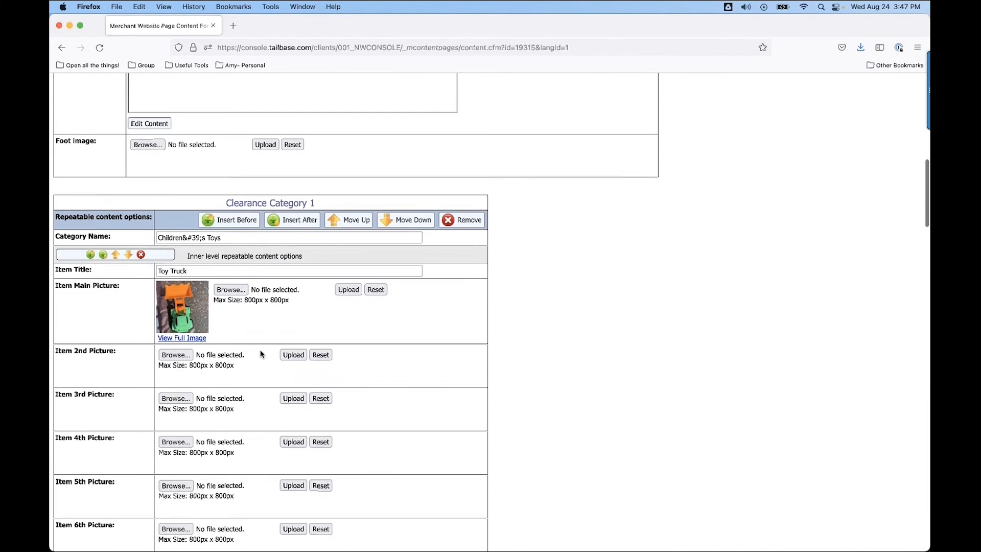
pyautogui.scroll(-20, 261, 353)
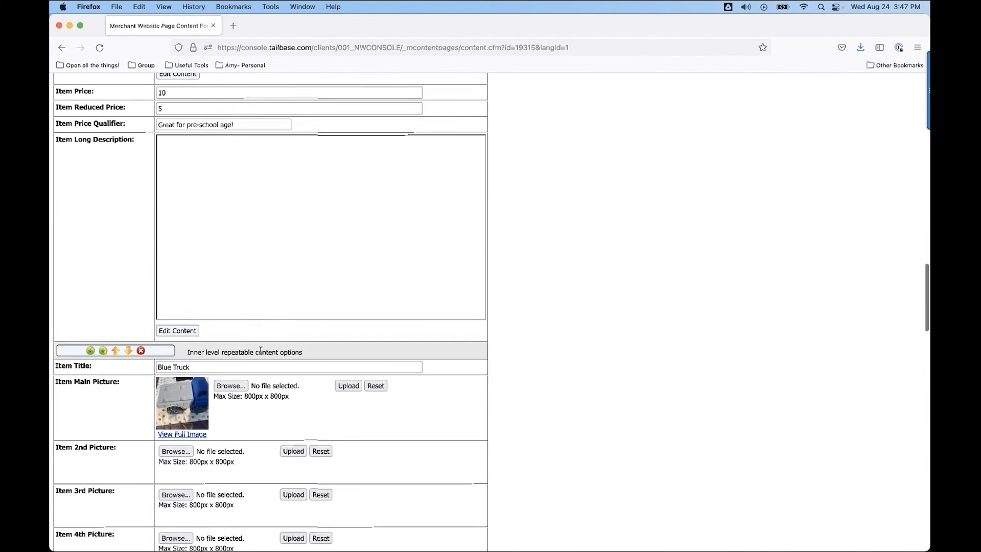
pyautogui.scroll(-3, 261, 354)
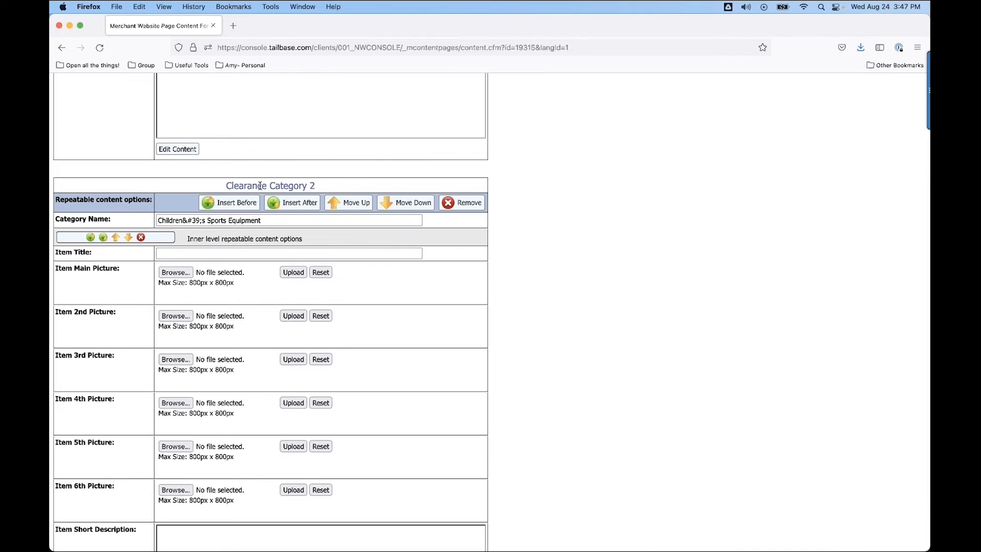
pyautogui.click(185, 254)
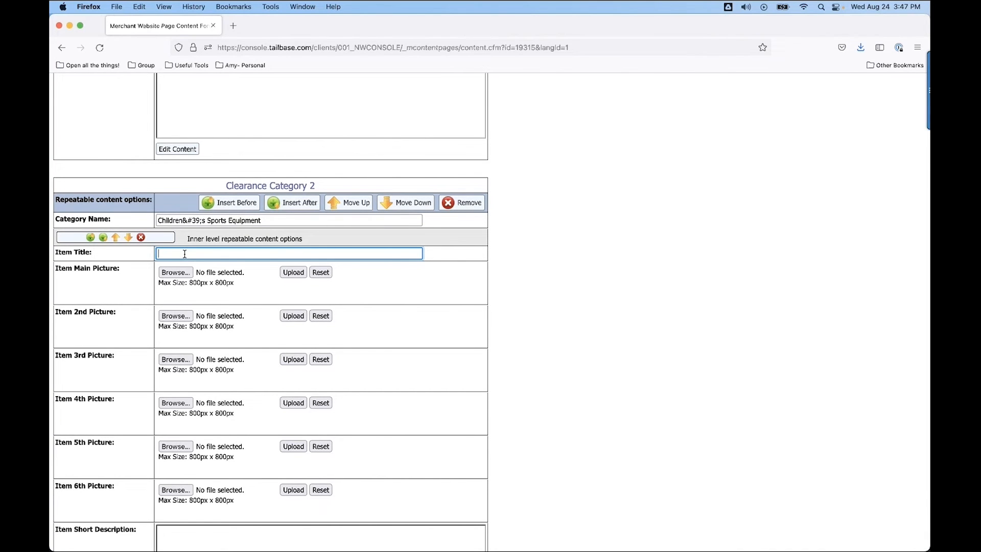
pyautogui.write("Children's Baseball Shoes")
pyautogui.click(175, 276)
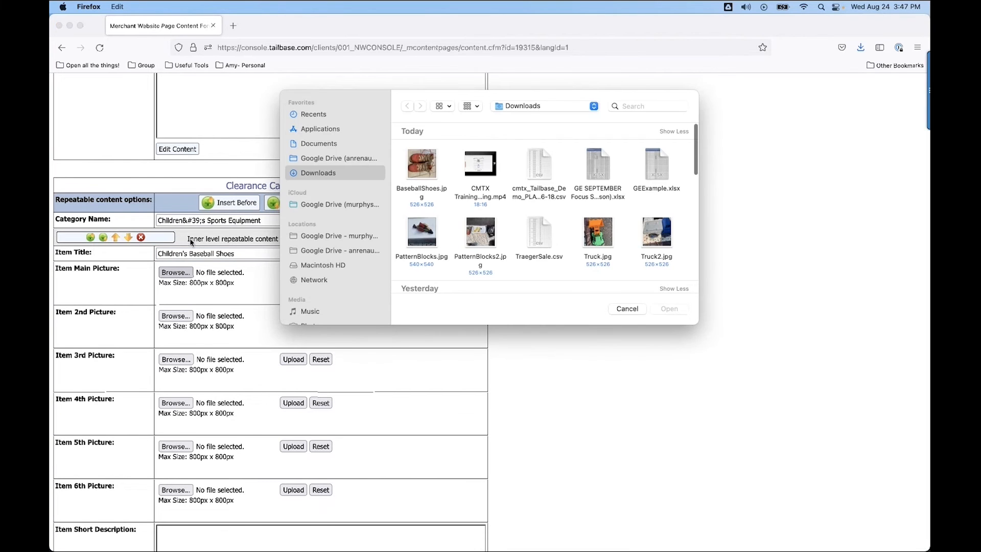
pyautogui.doubleClick(424, 162)
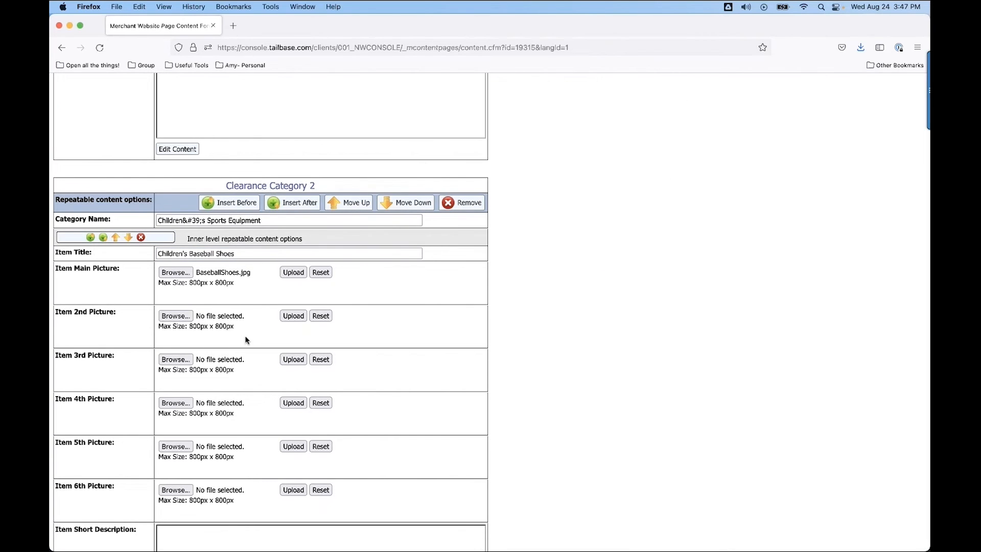
pyautogui.click(294, 273)
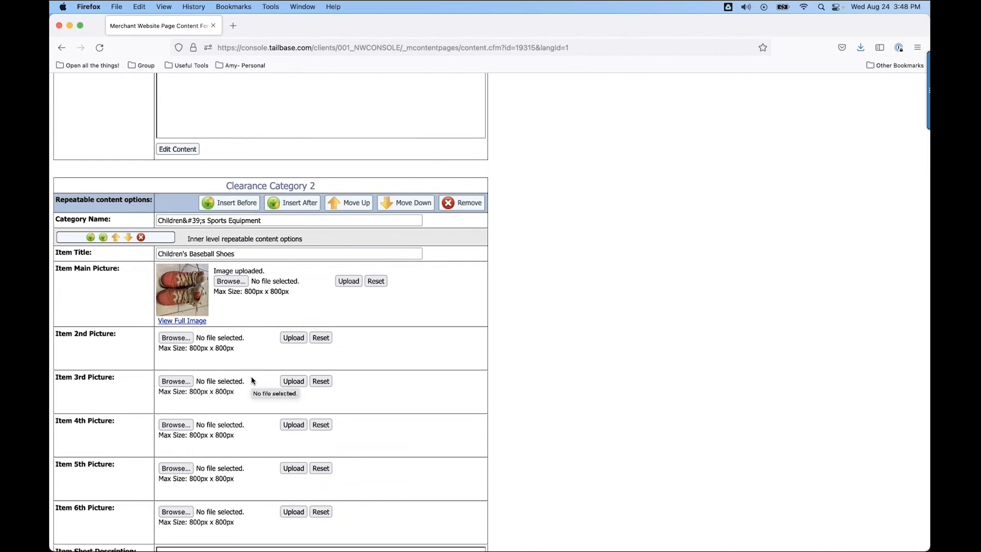
# Open the baseball shoes' short description for editing and enter "Used two seasons. Well-loved. Size 3. Good for 8-9 years old.".
pyautogui.scroll(-3, 229, 408)
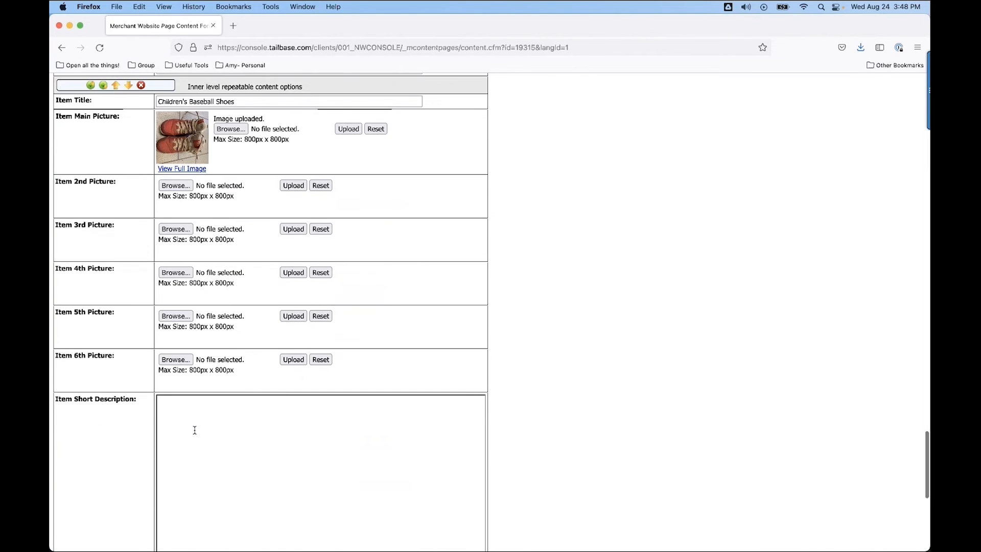
pyautogui.scroll(-3, 180, 457)
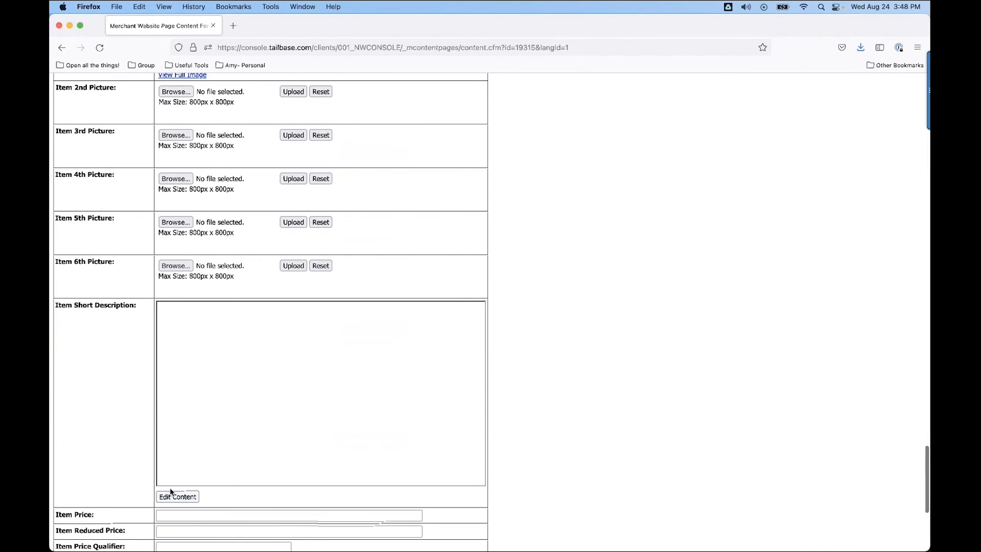
pyautogui.click(173, 495)
pyautogui.click(186, 382)
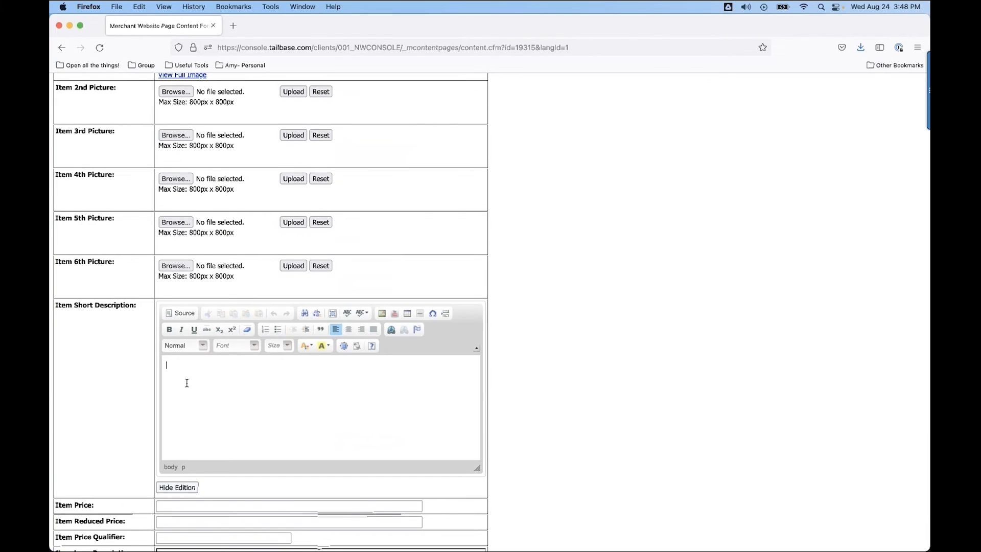
pyautogui.write('Used two seasons')
pyautogui.write('. Well-loved. Size 3. Good for ')
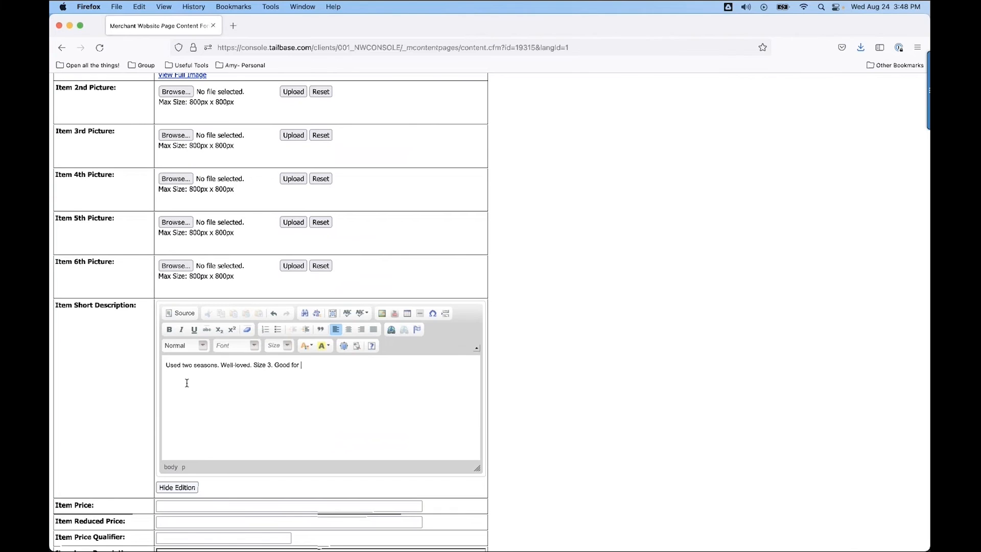
pyautogui.write('8-9 years old.')
# Leave the baseball shoes' price fields empty and save the website page content.
pyautogui.scroll(-5, 219, 460)
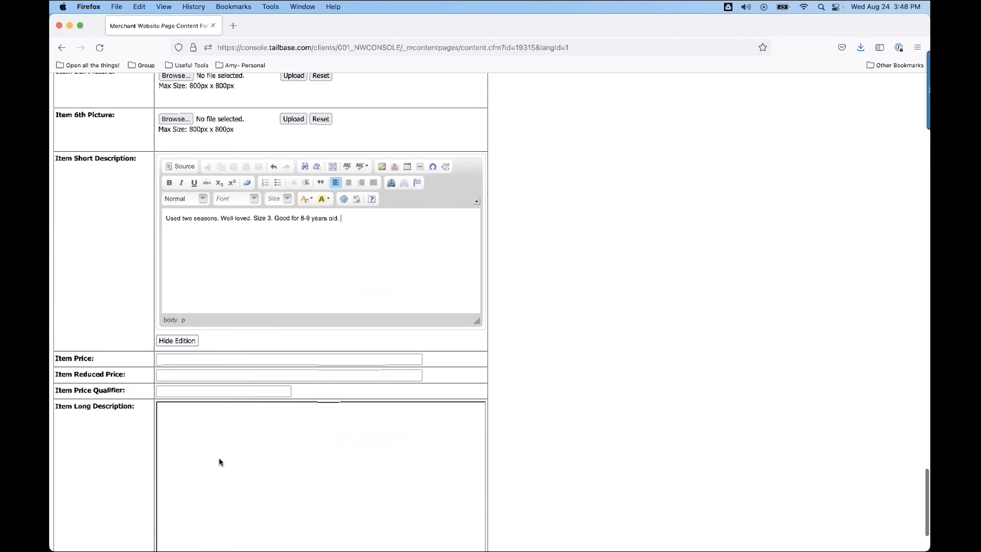
pyautogui.scroll(6, 219, 458)
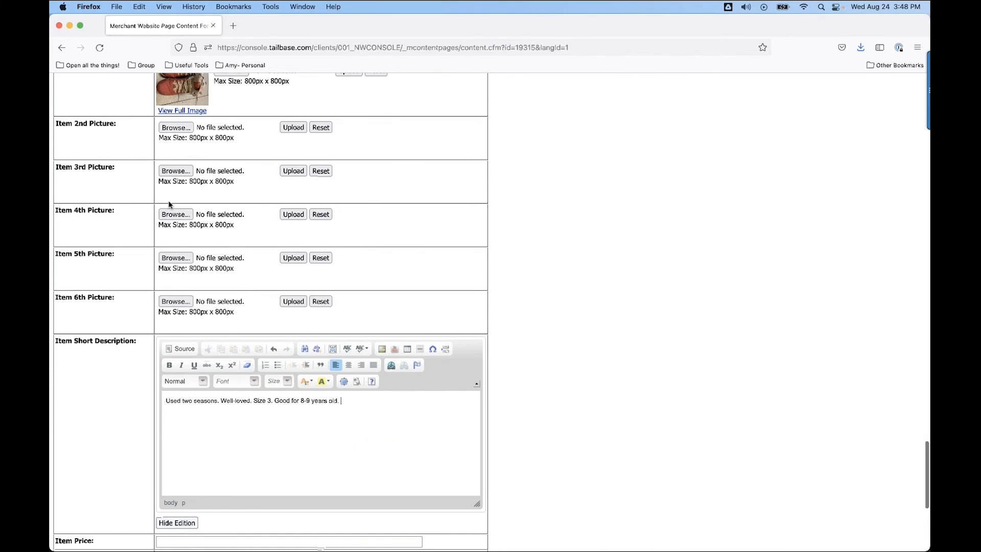
pyautogui.scroll(-5, 227, 510)
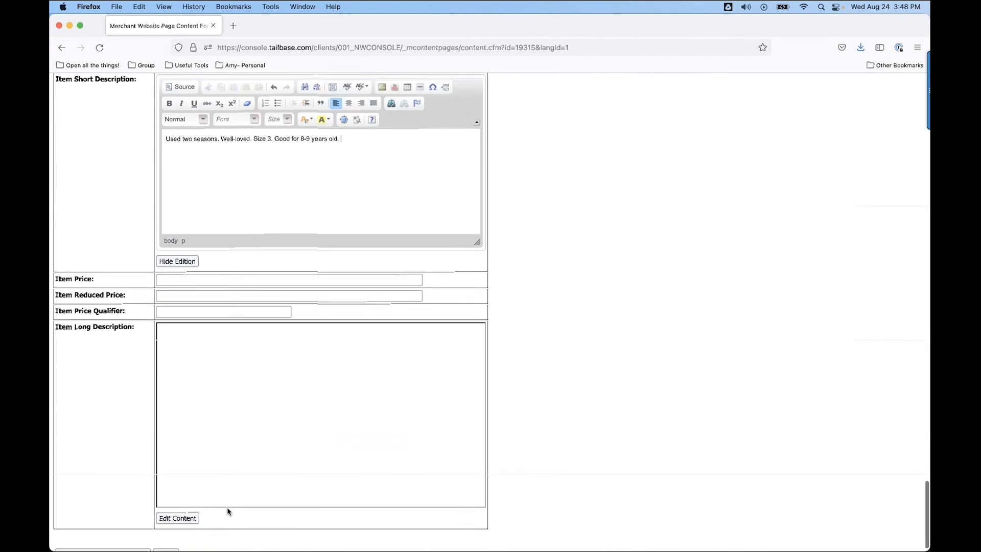
pyautogui.scroll(10, 228, 510)
pyautogui.scroll(-11, 227, 510)
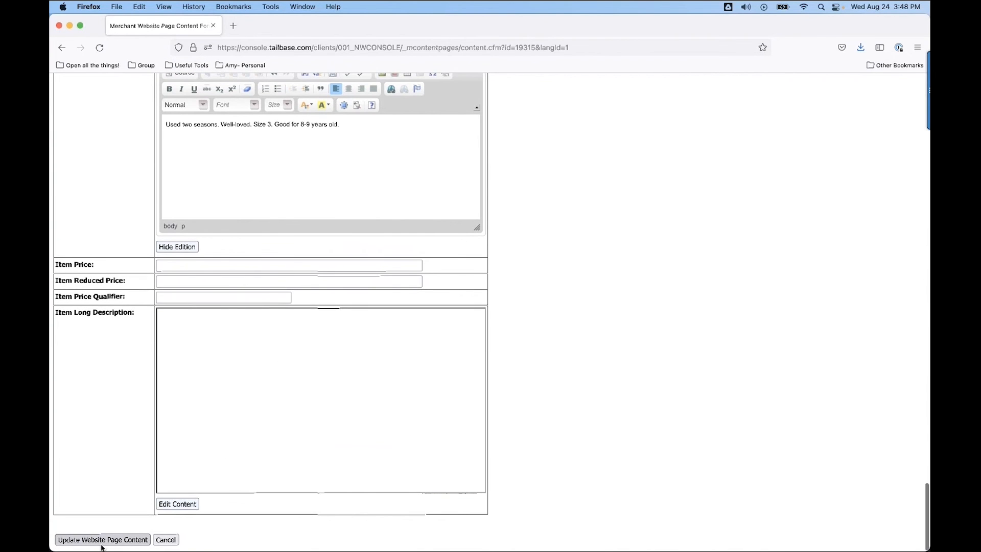
pyautogui.click(102, 542)
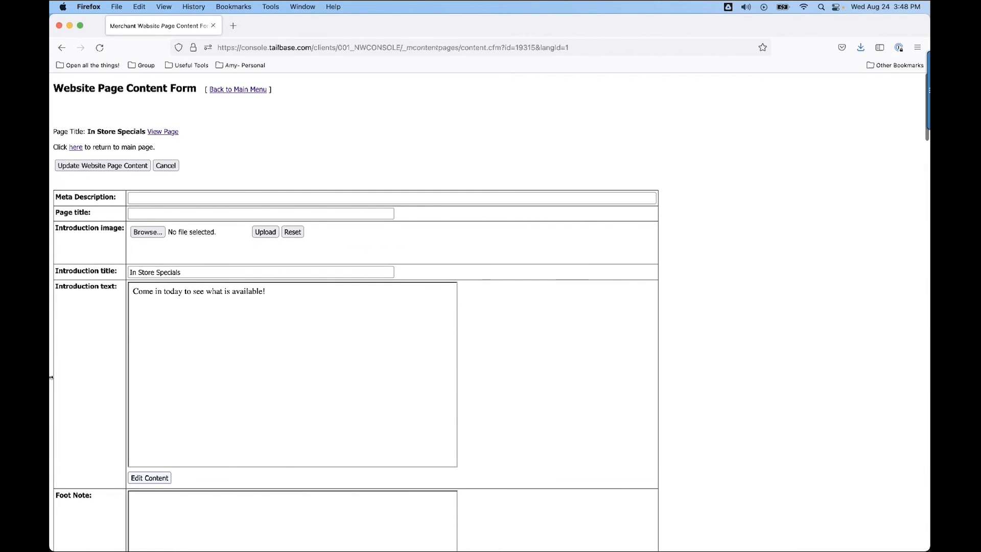
# View the live In Store Specials page, examine the Children's Toys and Children's Sports Equipment categories, and return to the content form.
pyautogui.click(166, 132)
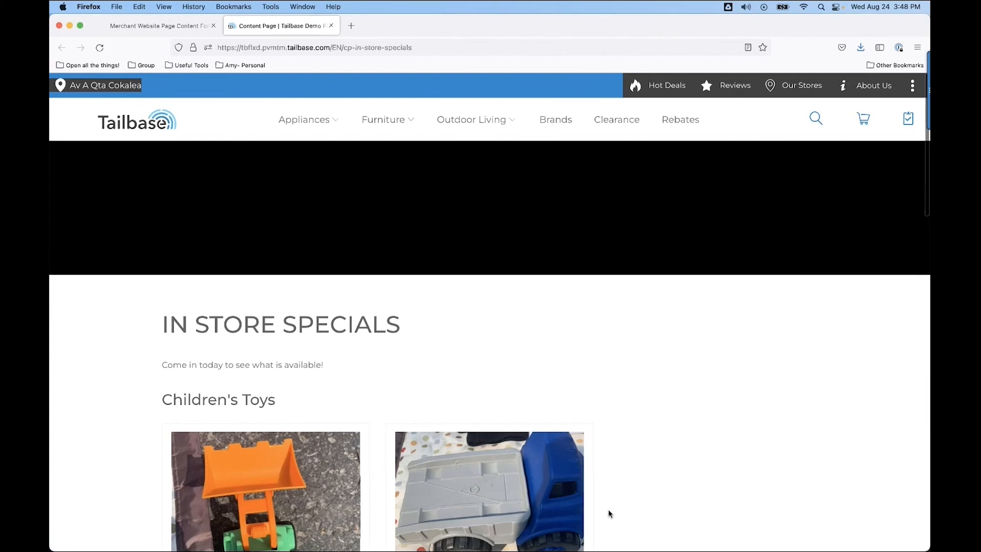
pyautogui.scroll(-3, 608, 509)
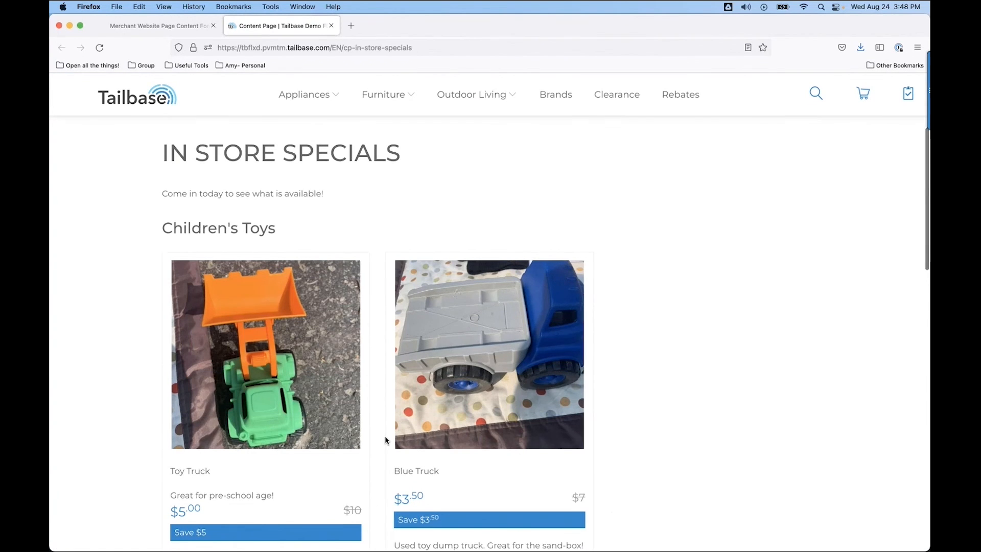
pyautogui.scroll(-10, 385, 440)
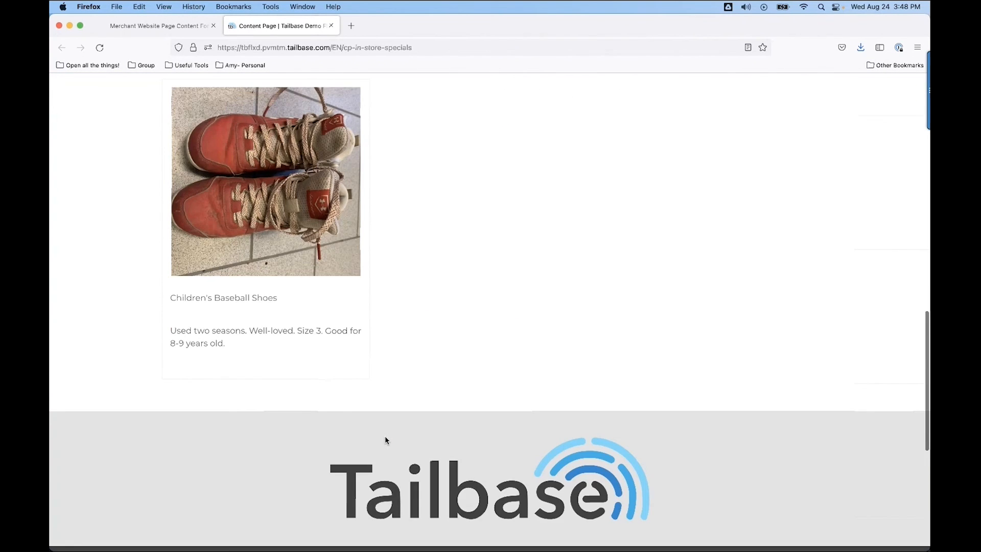
pyautogui.scroll(8, 464, 210)
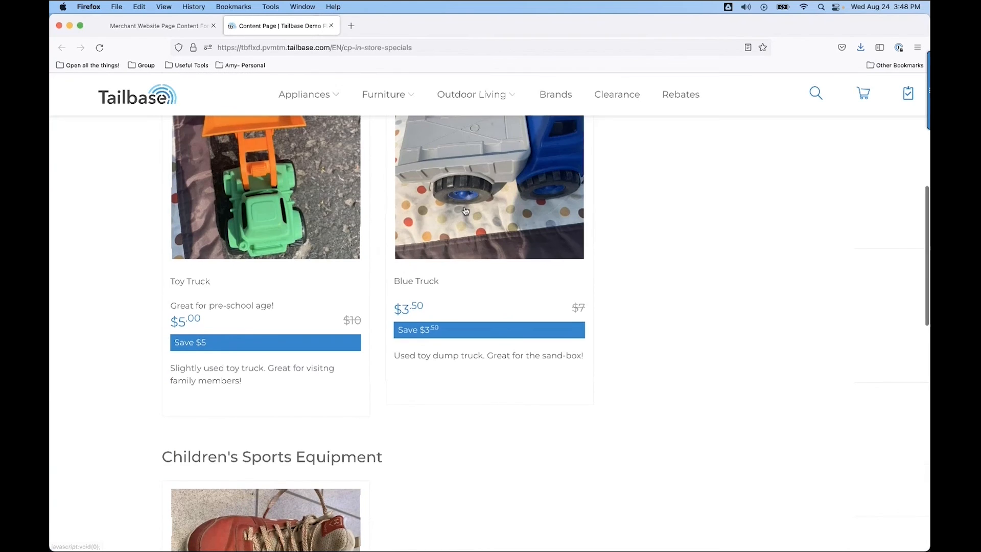
pyautogui.scroll(3, 465, 210)
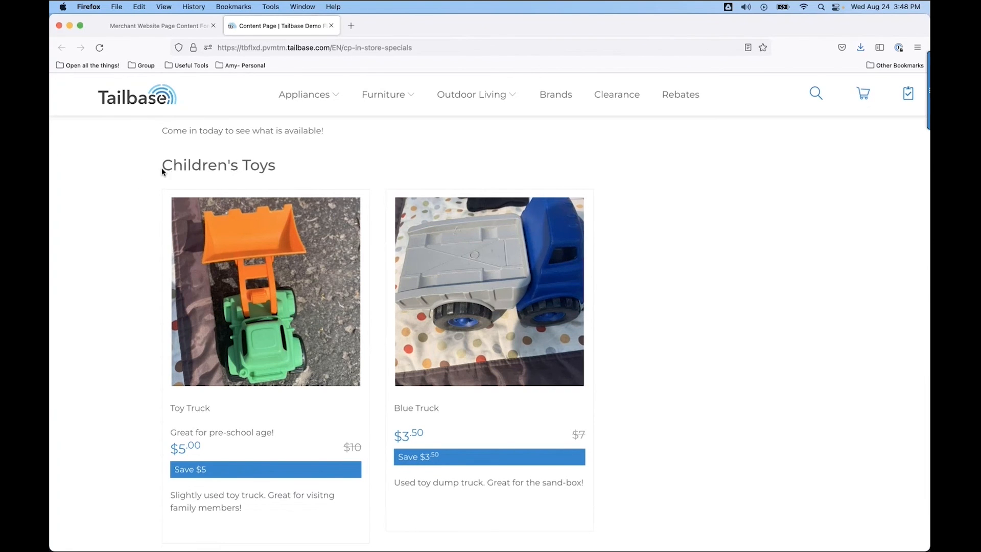
pyautogui.moveTo(162, 171); pyautogui.dragTo(281, 173)
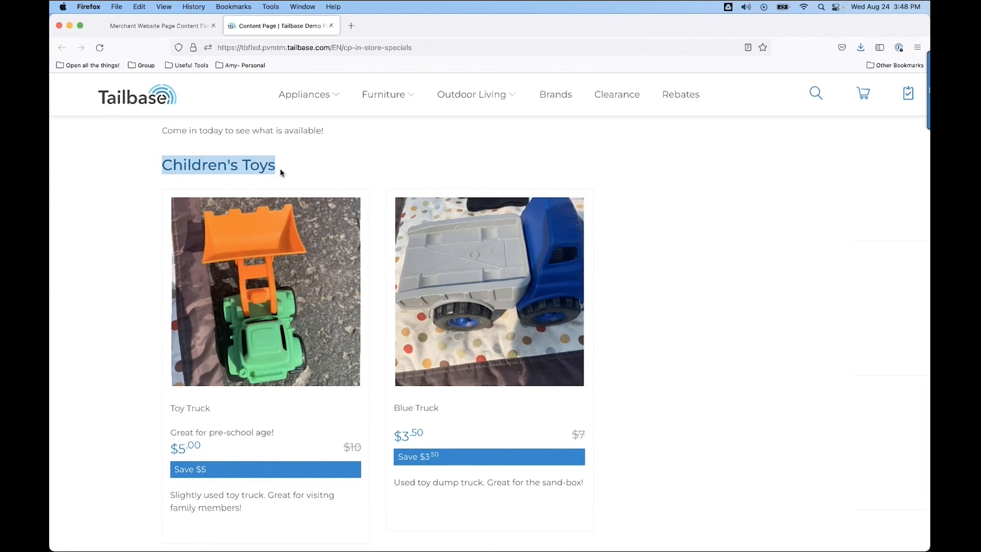
pyautogui.scroll(-5, 325, 353)
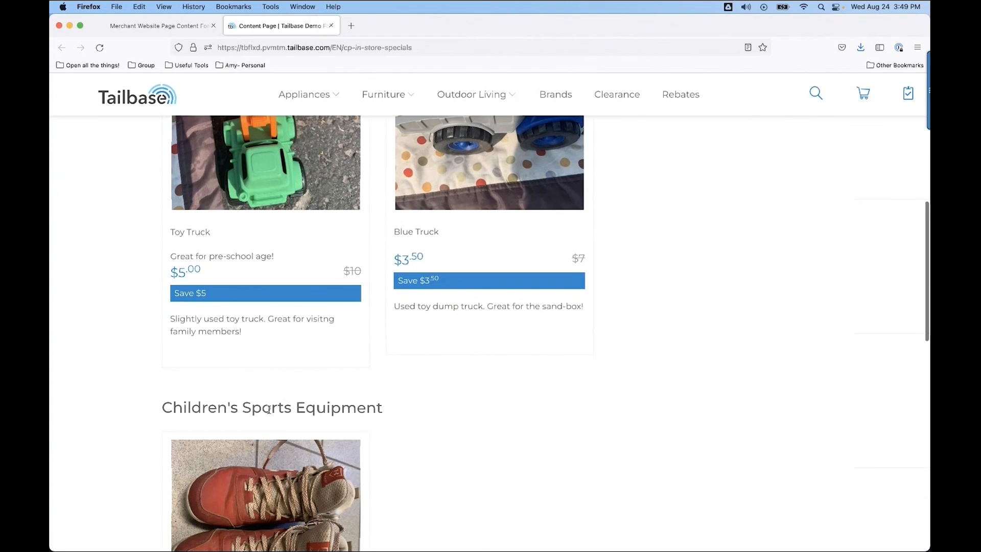
pyautogui.moveTo(162, 407); pyautogui.dragTo(384, 416)
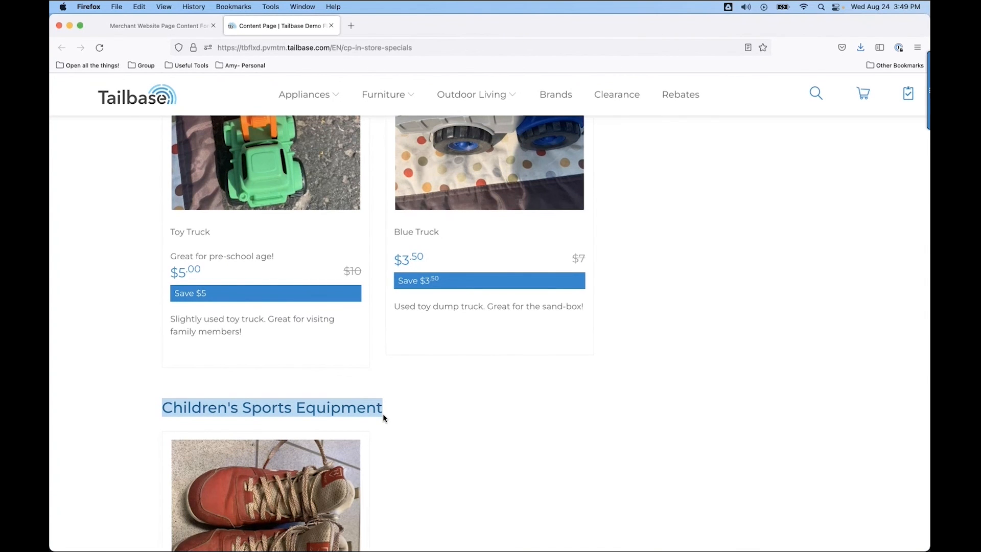
pyautogui.click(433, 491)
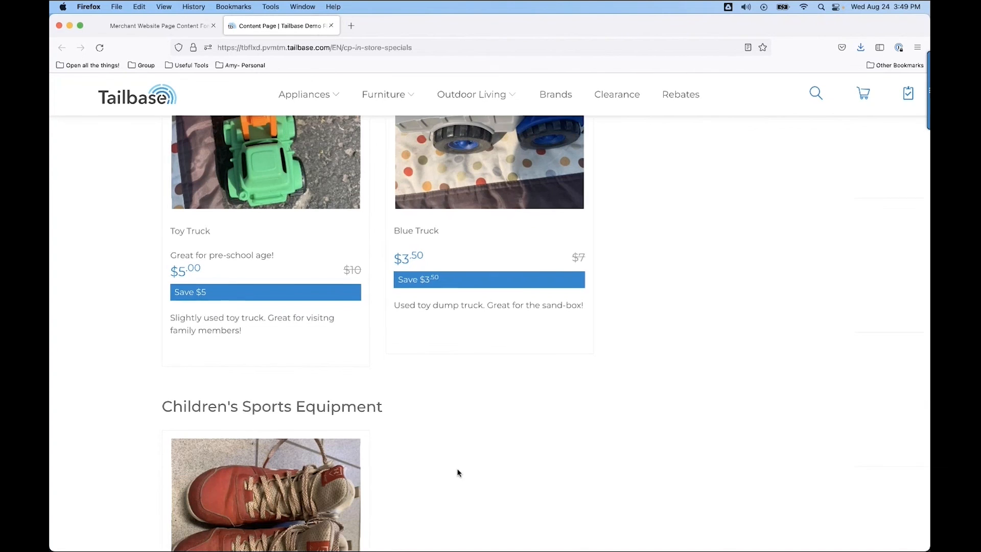
pyautogui.scroll(-6, 456, 469)
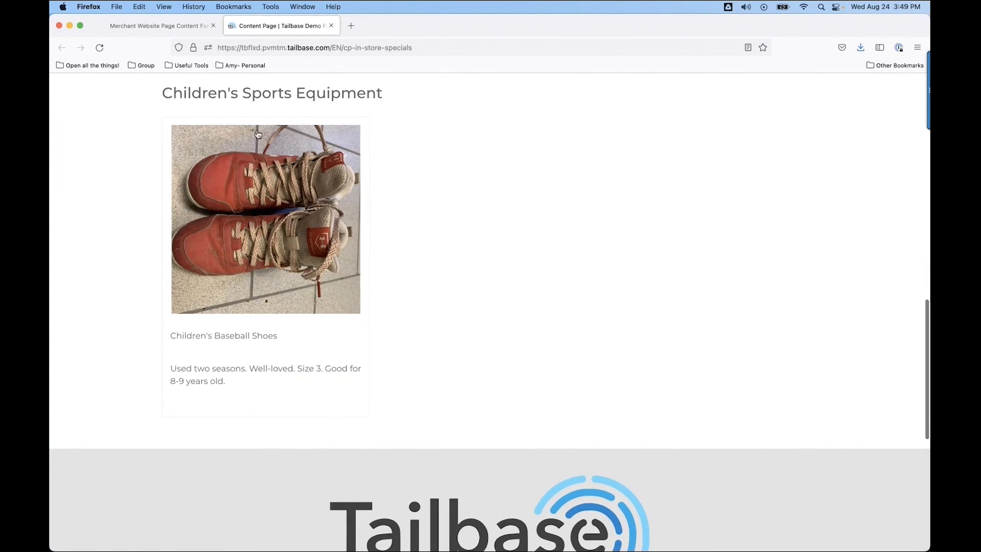
pyautogui.click(179, 24)
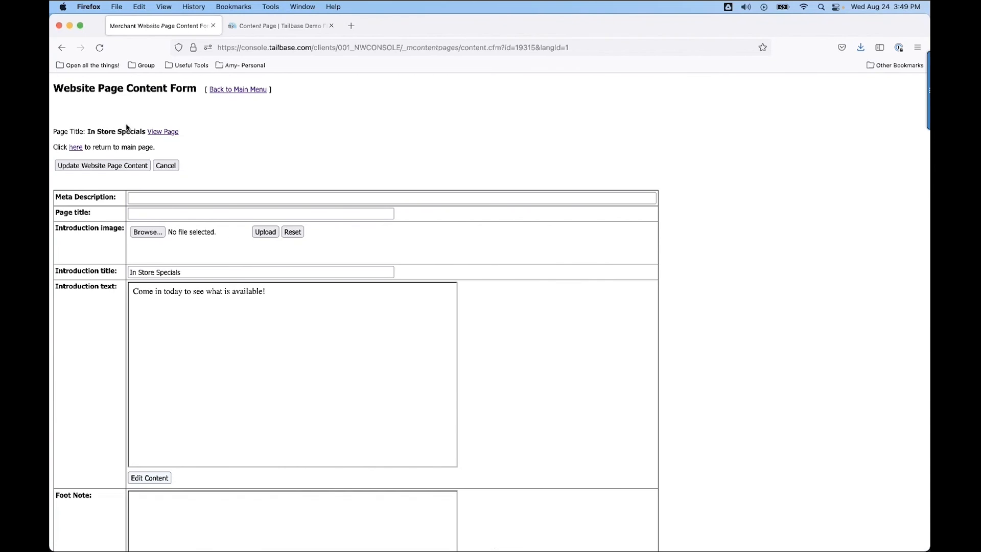